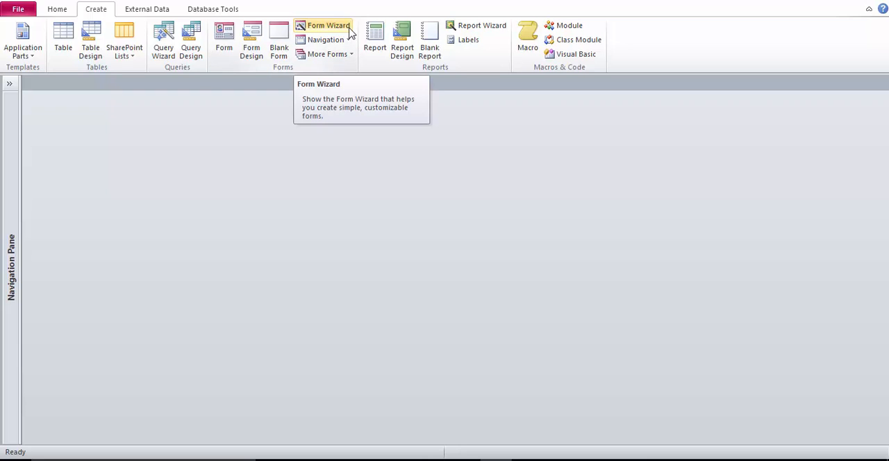
# Start the Form Wizard and choose the table tblTeacher as the source of the form's fields.
pyautogui.click(351, 33)
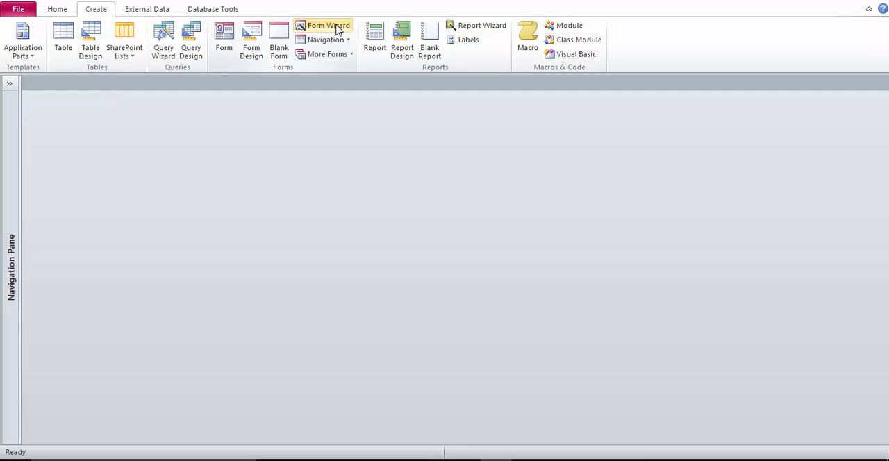
pyautogui.click(336, 28)
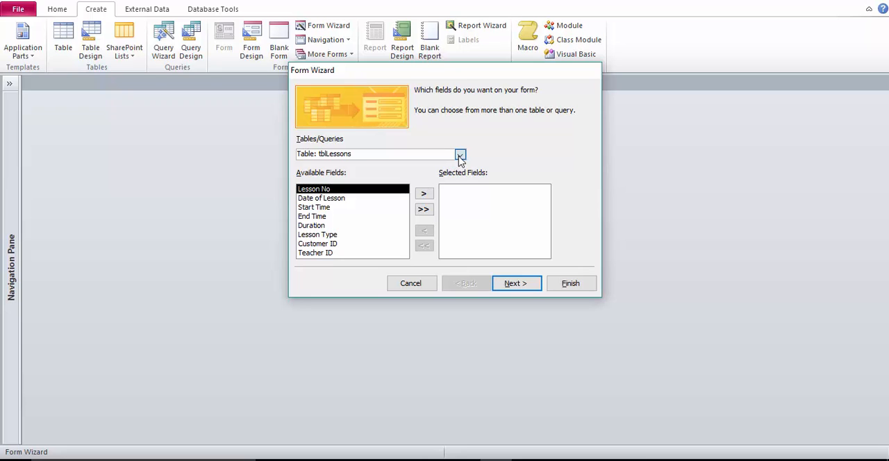
pyautogui.click(460, 156)
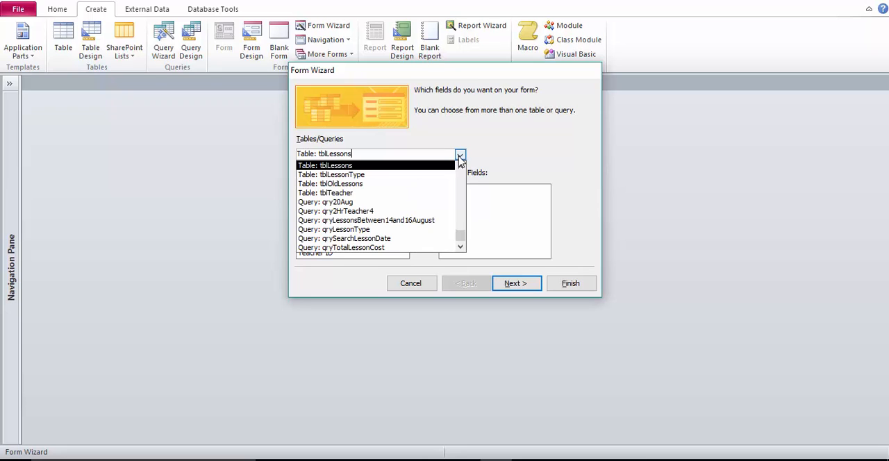
pyautogui.click(373, 193)
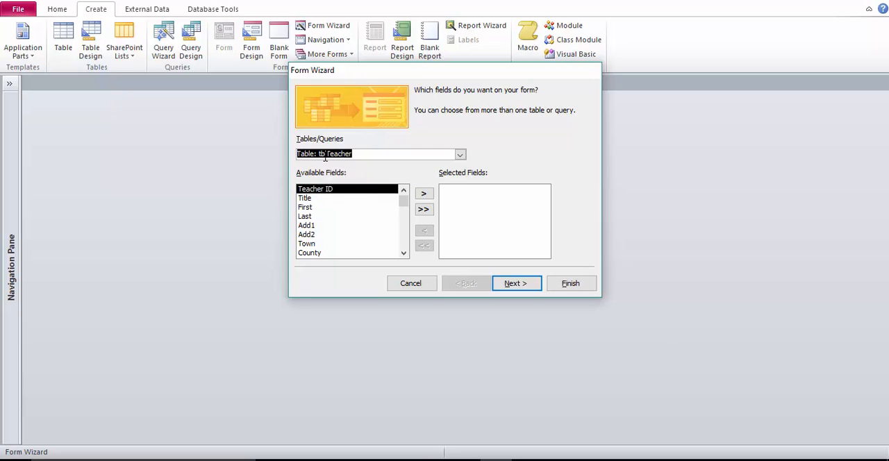
# Add every tblTeacher field from Title through Mob no to the form, leaving out Teacher ID.
pyautogui.click(314, 198)
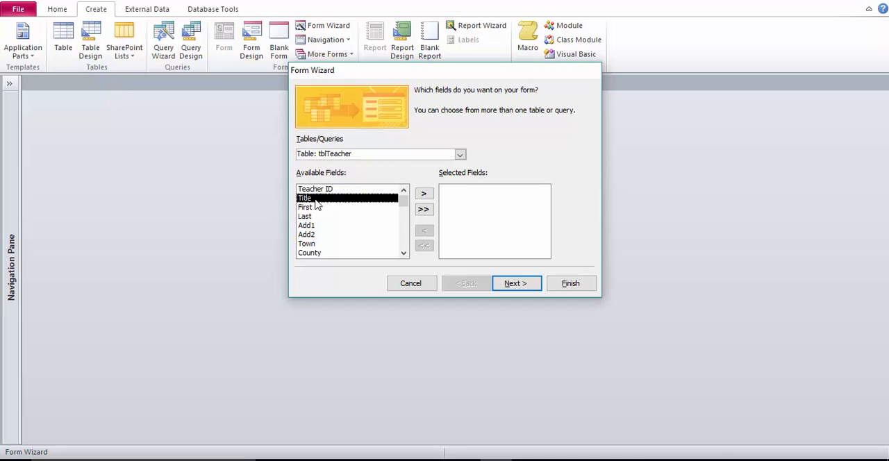
pyautogui.click(428, 200)
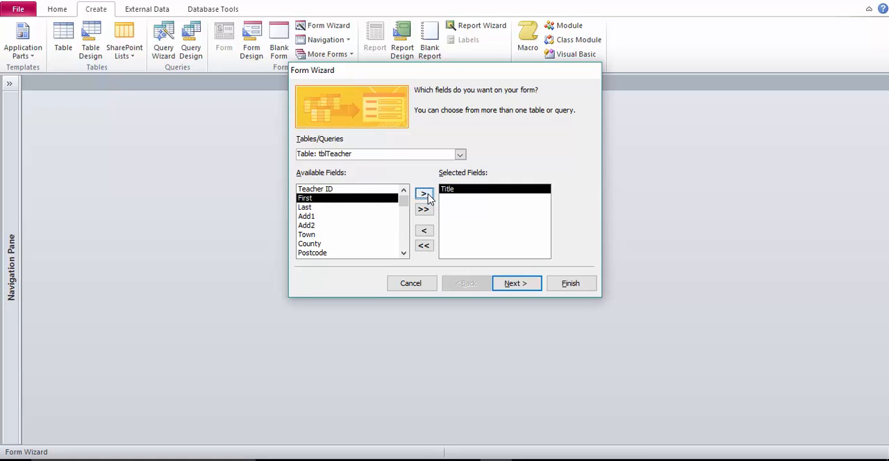
pyautogui.click(427, 199)
pyautogui.click(428, 200)
pyautogui.click(428, 200)
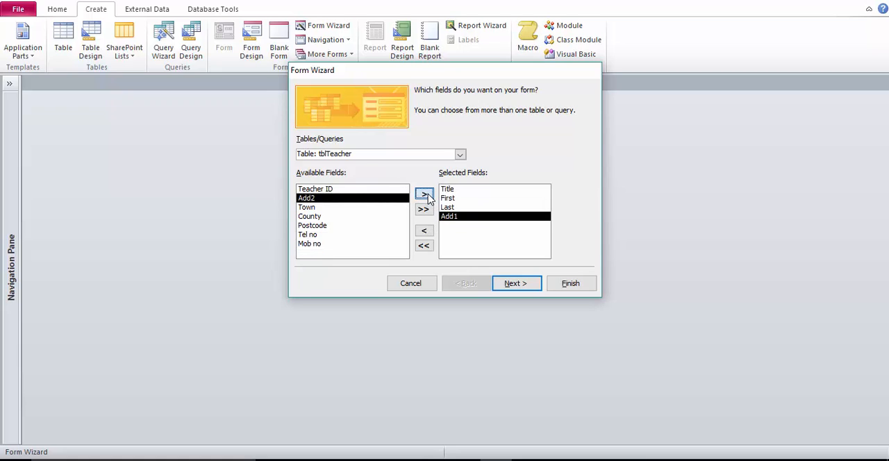
pyautogui.click(427, 199)
pyautogui.click(428, 200)
pyautogui.click(428, 200)
pyautogui.click(428, 199)
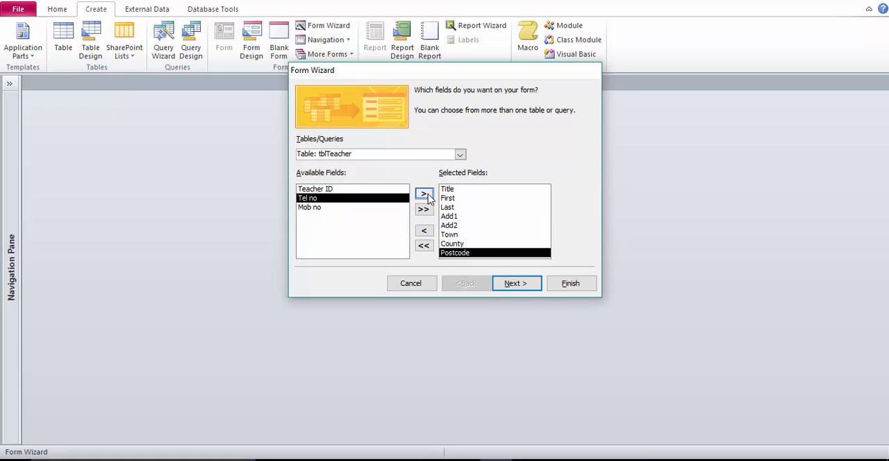
pyautogui.click(428, 200)
pyautogui.click(428, 199)
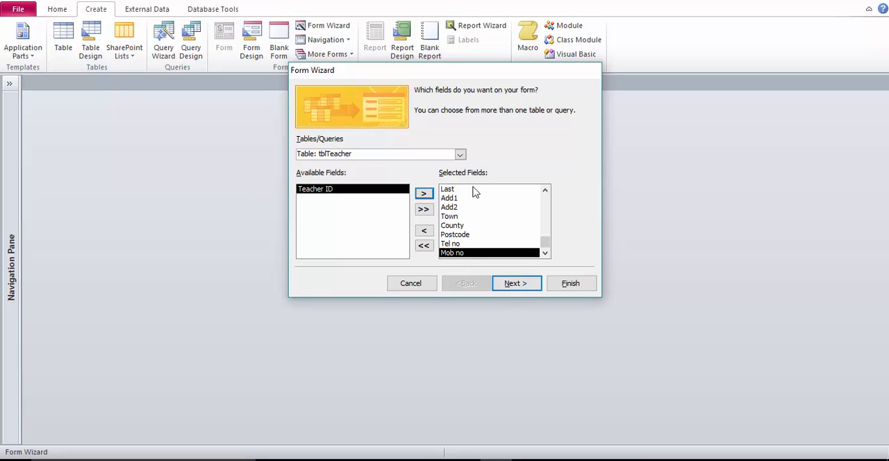
# Keep the Columnar layout, title the form frmTeacher and finish the wizard with the form opened for viewing.
pyautogui.click(508, 291)
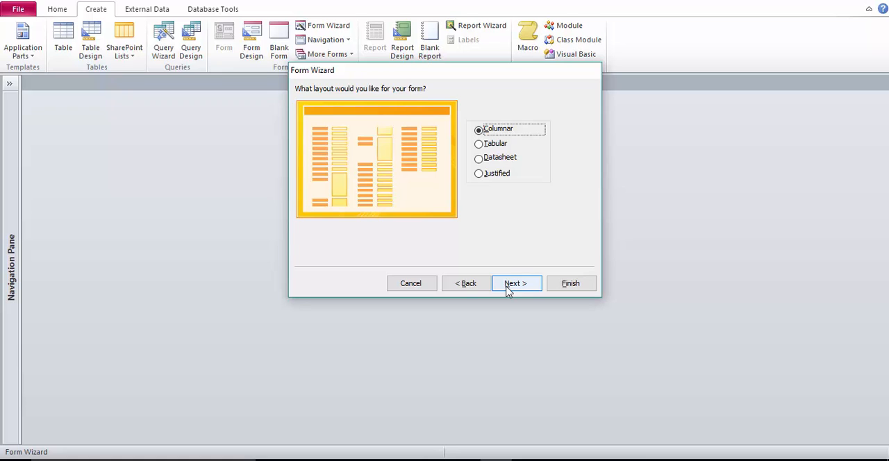
pyautogui.click(507, 286)
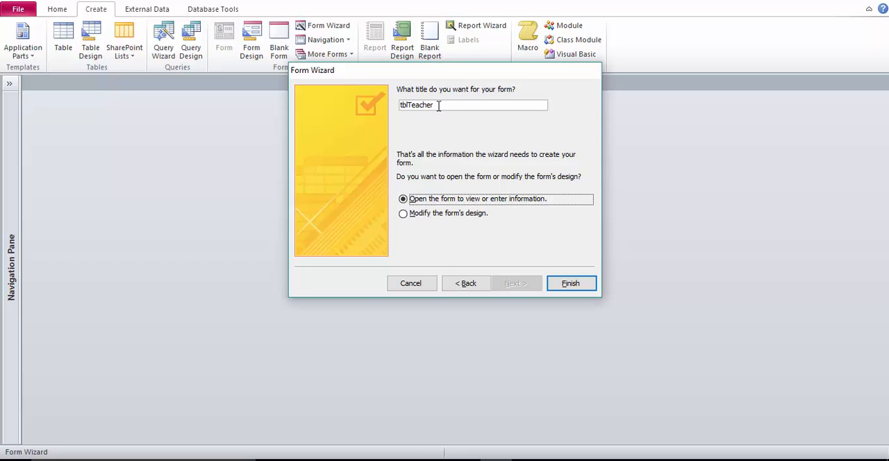
pyautogui.moveTo(438, 106); pyautogui.dragTo(391, 108)
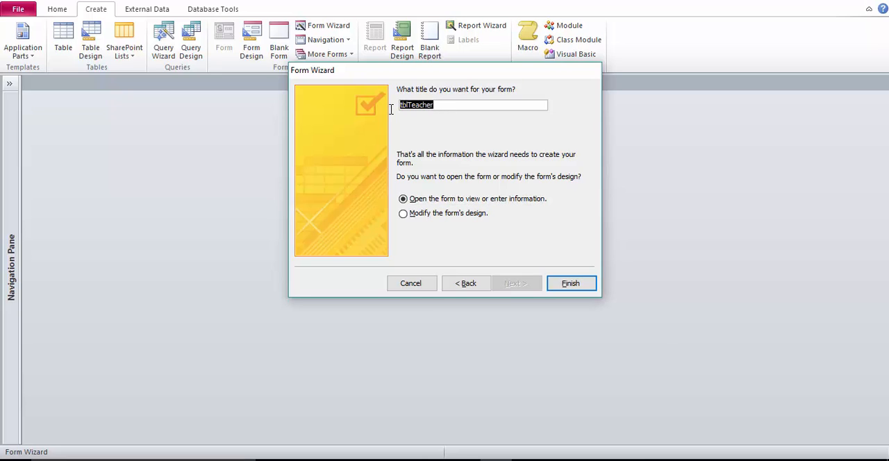
pyautogui.write('frm')
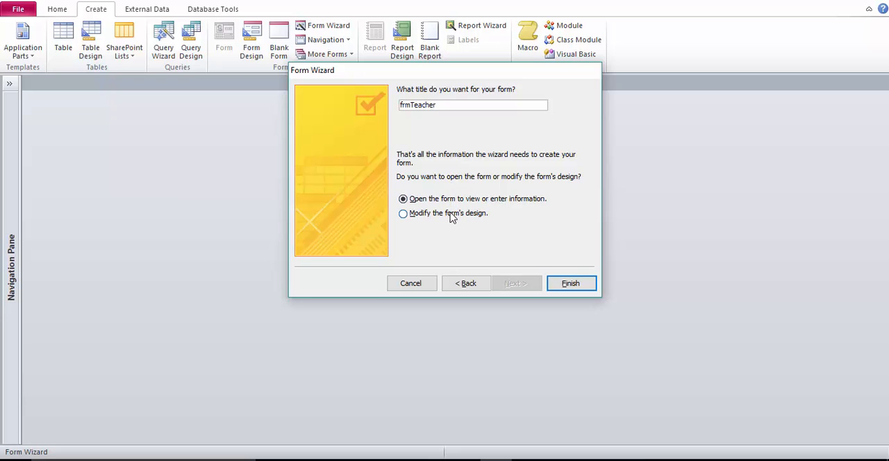
pyautogui.click(564, 284)
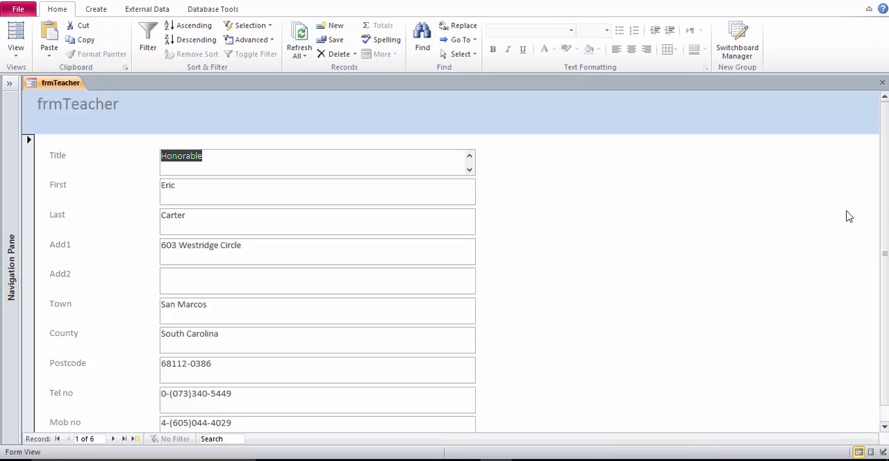
# Look over the frmTeacher form's fields and switch the form to Design View.
pyautogui.scroll(-1, 886, 191)
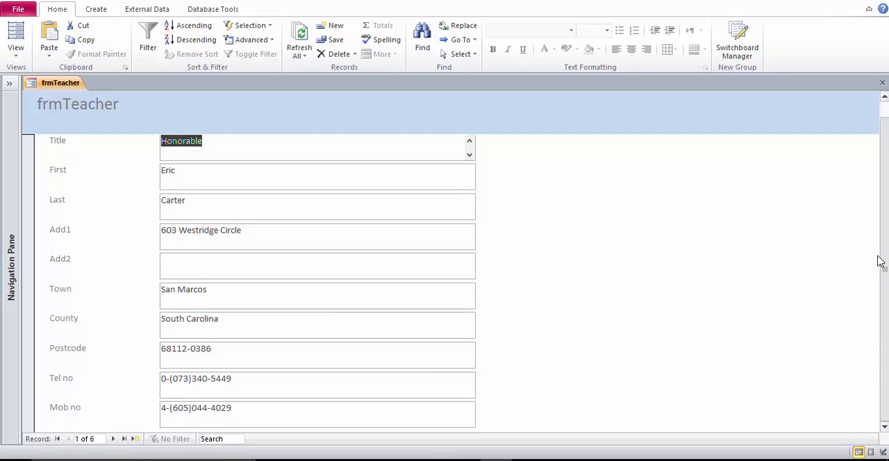
pyautogui.scroll(1, 879, 256)
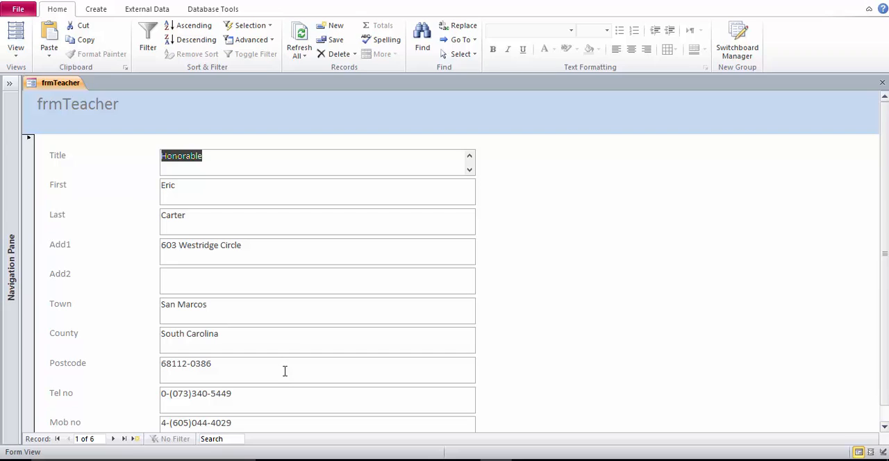
pyautogui.rightClick(60, 84)
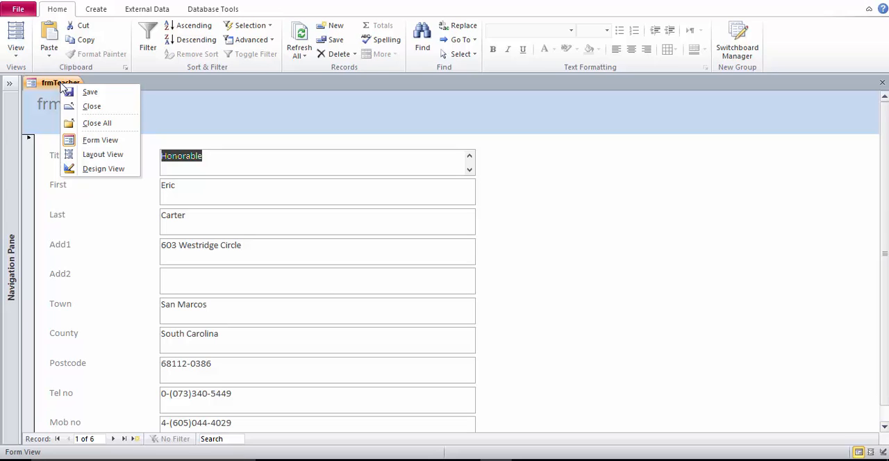
pyautogui.click(101, 169)
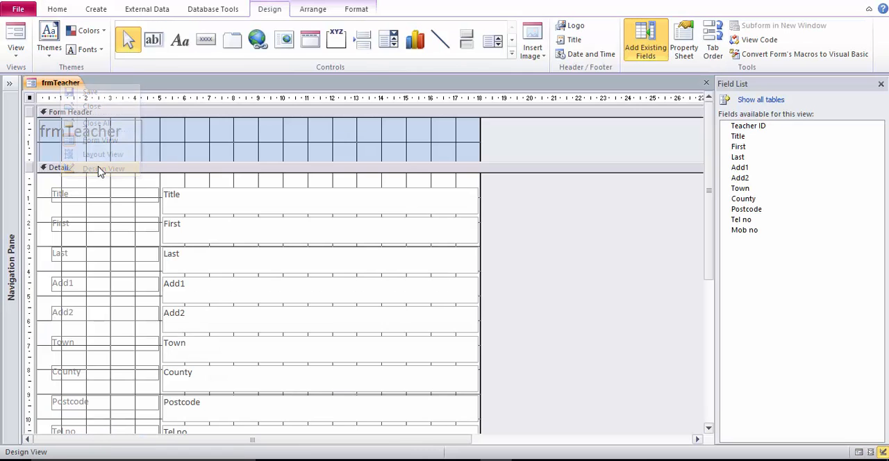
# Replace the title text in the form header with "Fix IT Teachers".
pyautogui.click(90, 138)
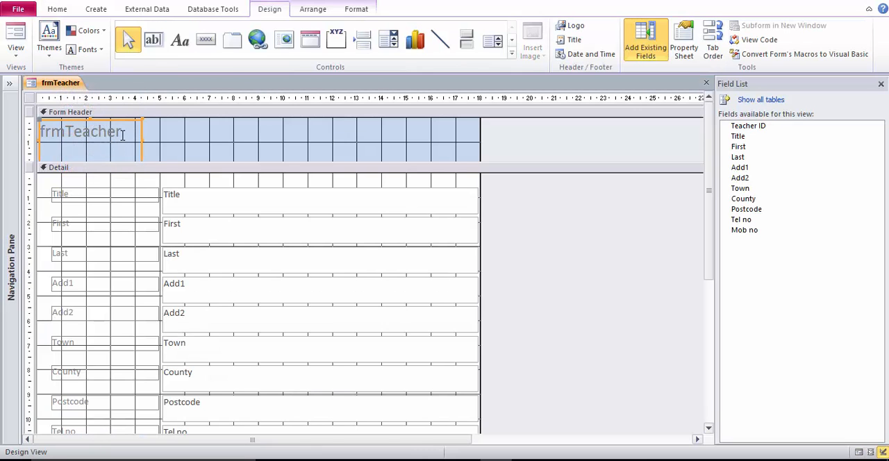
pyautogui.click(122, 135)
pyautogui.moveTo(122, 134); pyautogui.dragTo(42, 137)
pyautogui.write('Fix IT')
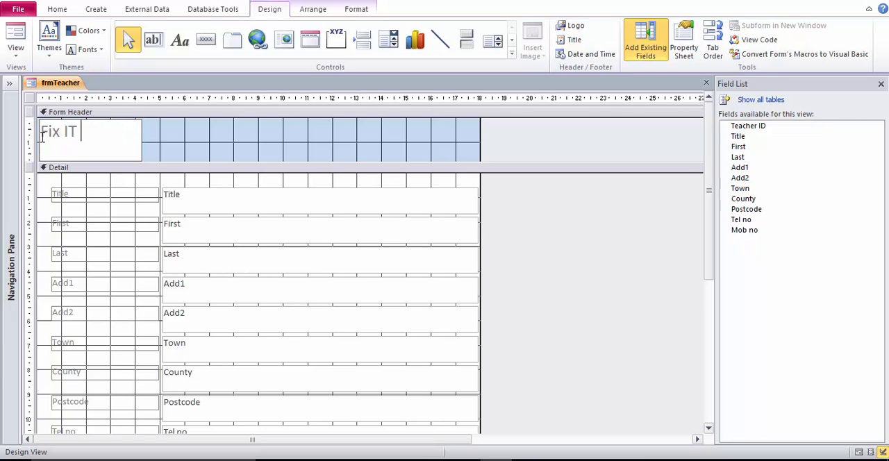
pyautogui.write(' Teachers')
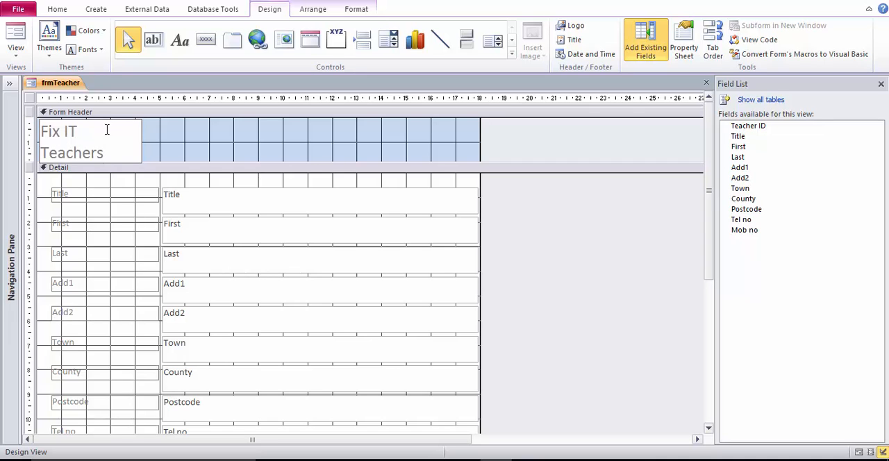
# Widen the header title label to about the 7 mark on the horizontal ruler so its text fits on one line.
pyautogui.click(173, 143)
pyautogui.click(131, 141)
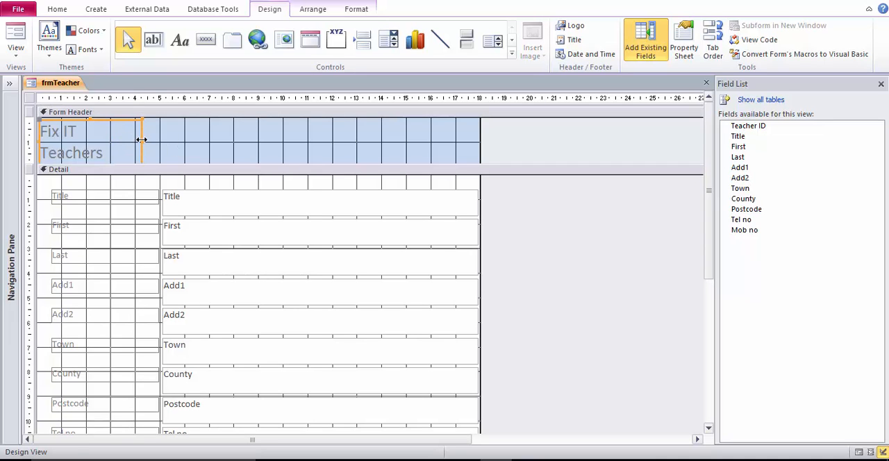
pyautogui.moveTo(141, 140); pyautogui.dragTo(210, 139)
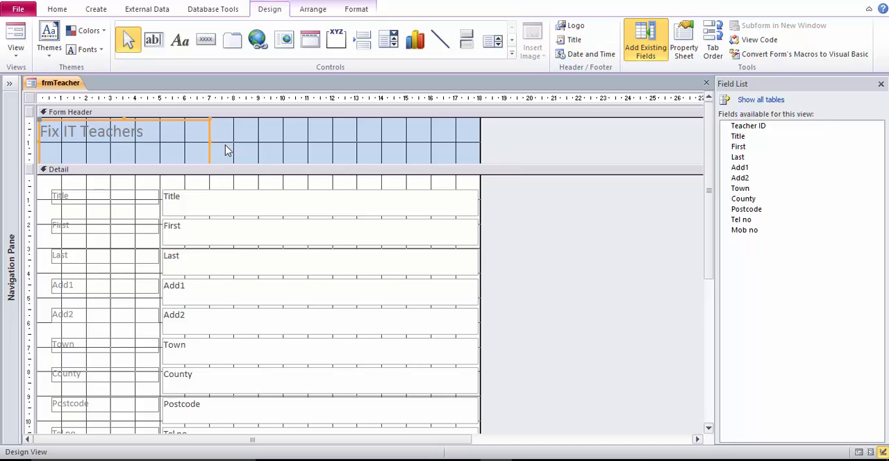
pyautogui.click(234, 156)
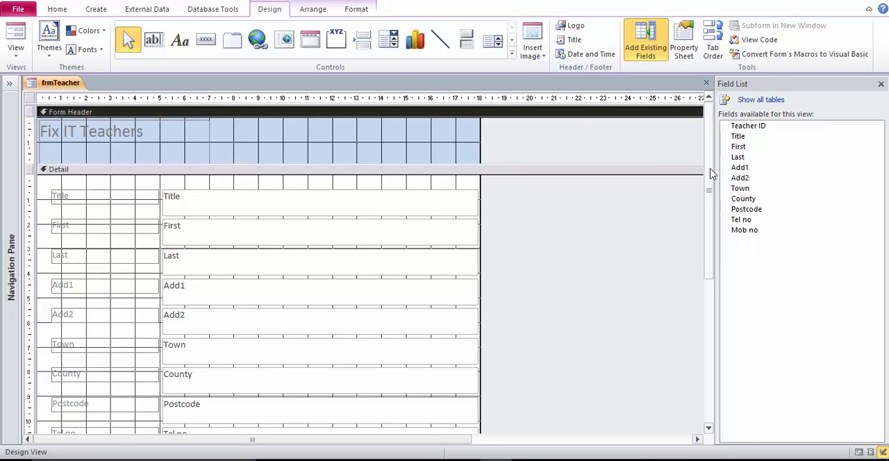
# Expand the form footer section to a height of about 1.5 on the vertical ruler.
pyautogui.moveTo(710, 174); pyautogui.dragTo(690, 282)
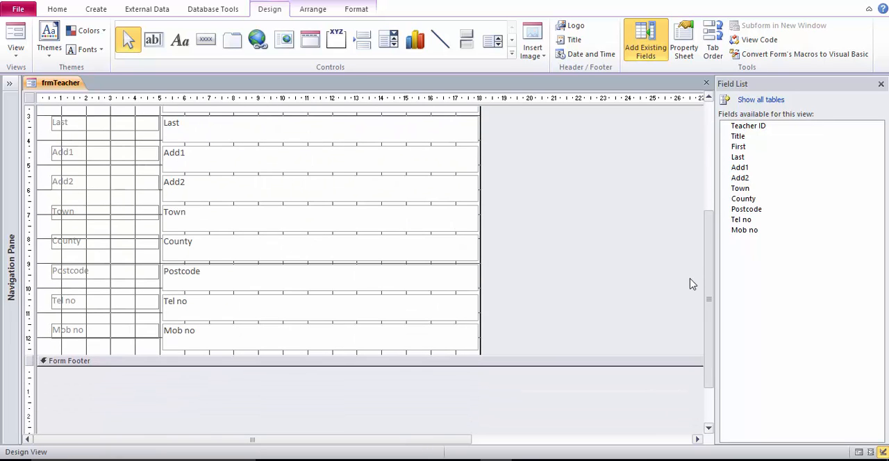
pyautogui.click(485, 364)
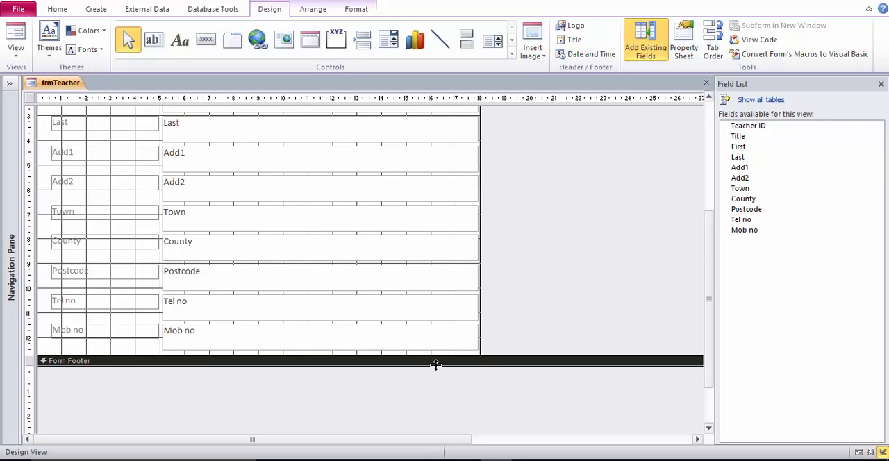
pyautogui.moveTo(437, 365); pyautogui.dragTo(436, 401)
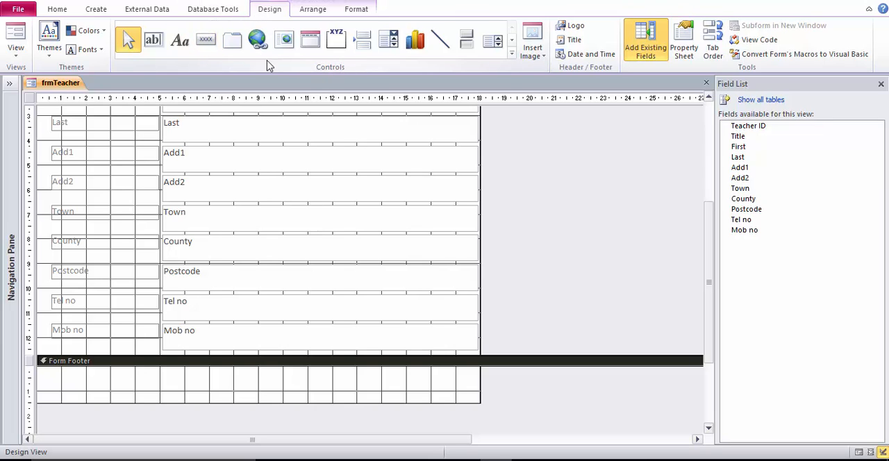
# Draw a small command button at the left end of the form footer and assign it the Delete Record action from Record Operations.
pyautogui.click(206, 41)
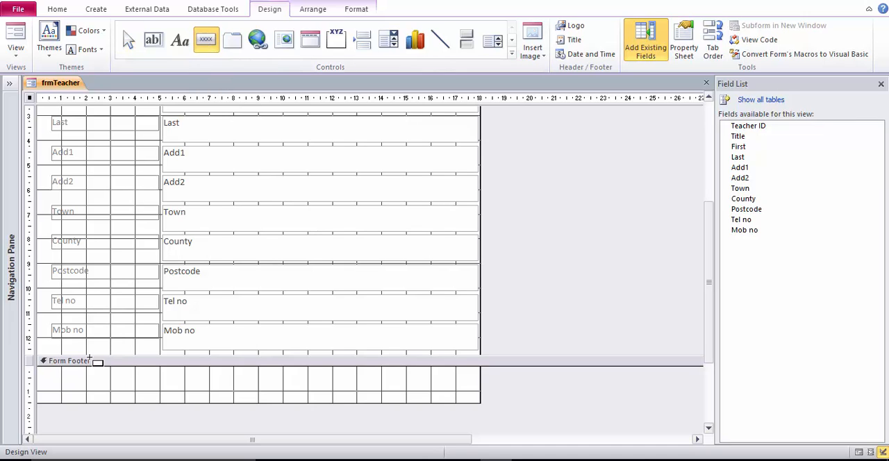
pyautogui.moveTo(54, 374); pyautogui.dragTo(101, 393)
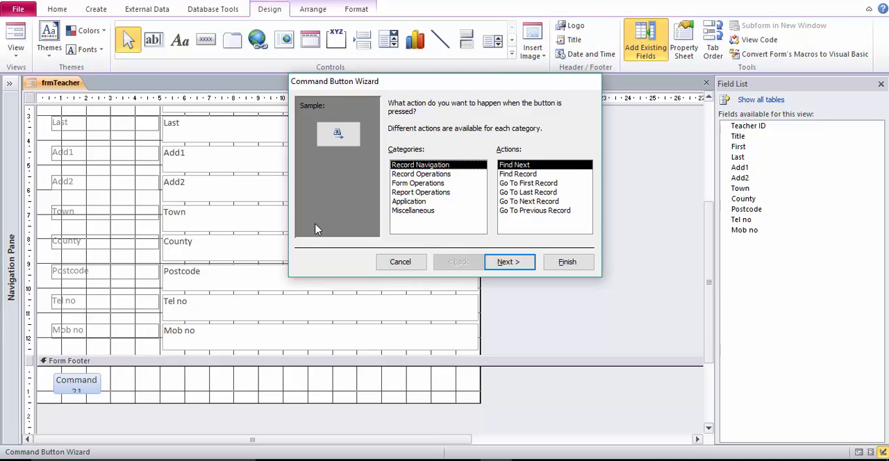
pyautogui.click(425, 174)
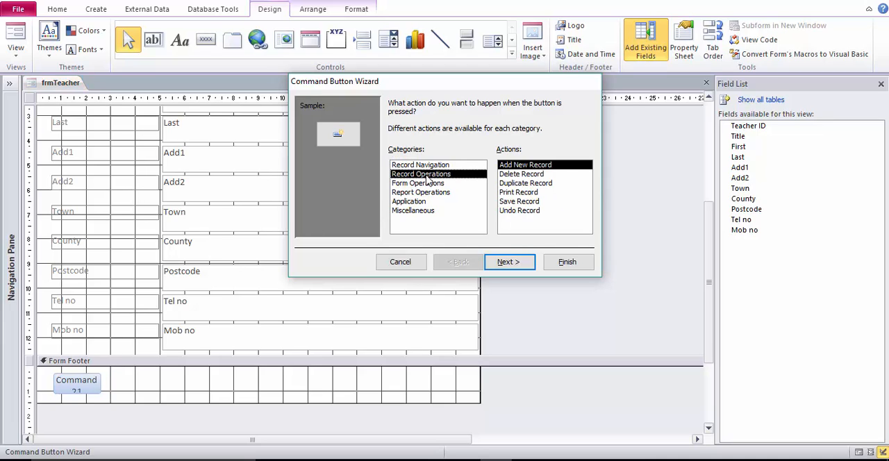
pyautogui.click(532, 175)
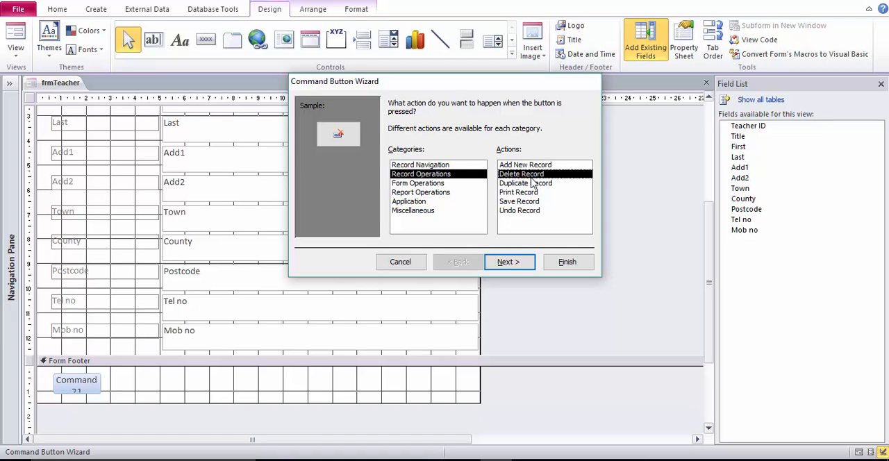
pyautogui.click(507, 263)
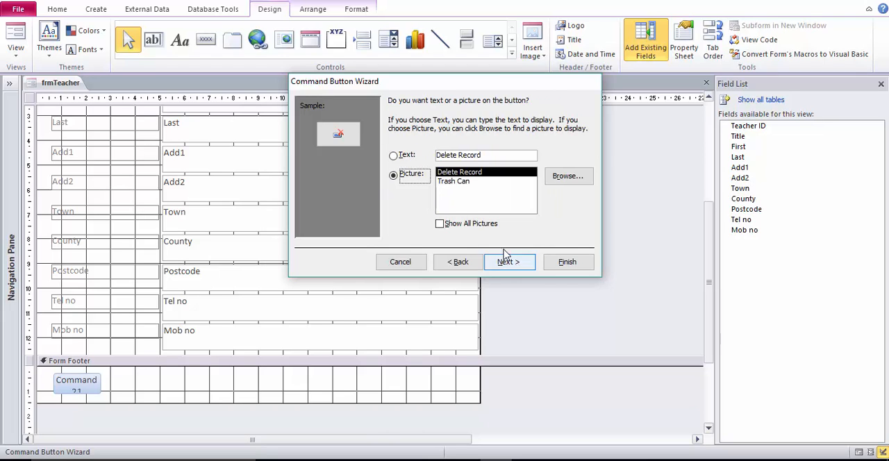
# Display the text Delete Record on the button, give it a name starting with "dele" and finish the wizard.
pyautogui.click(402, 161)
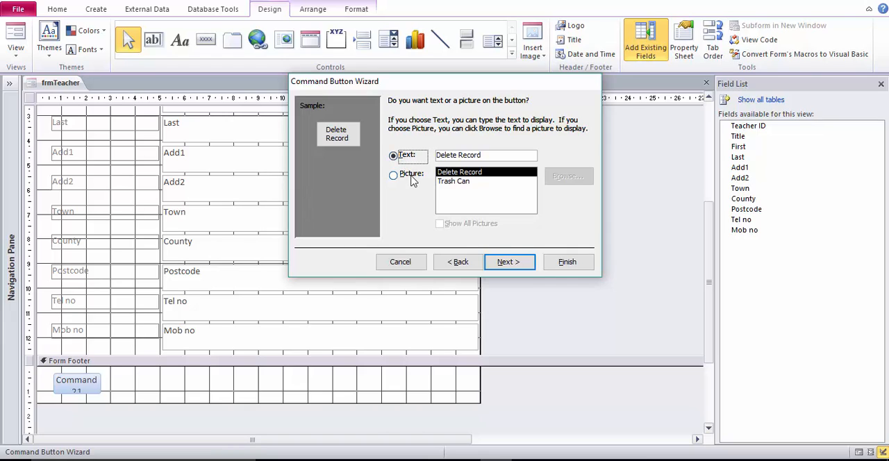
pyautogui.click(509, 262)
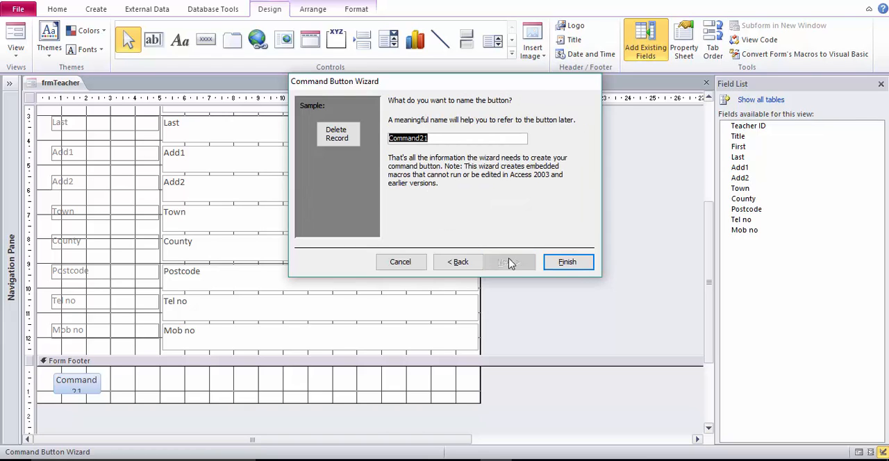
pyautogui.write('deleteTeacher')
pyautogui.click(546, 263)
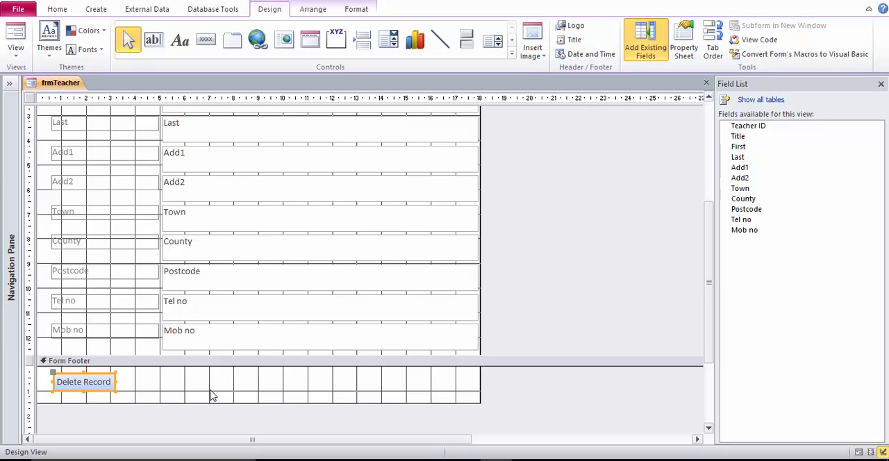
# Draw a second small command button beside Delete Record in the form footer and assign it the Add New Record action from Record Operations.
pyautogui.click(145, 390)
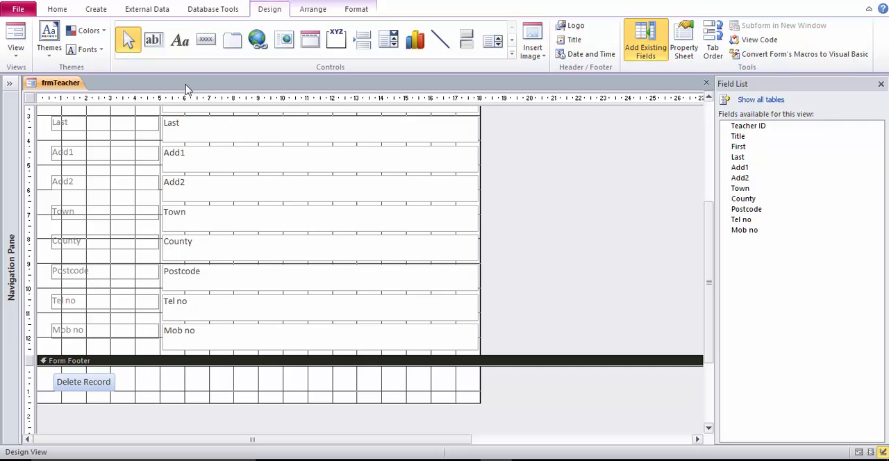
pyautogui.click(206, 43)
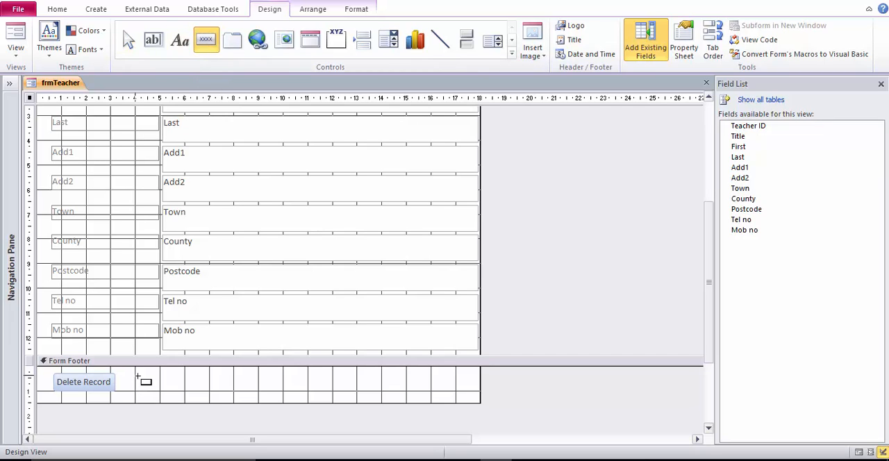
pyautogui.moveTo(138, 377); pyautogui.dragTo(195, 393)
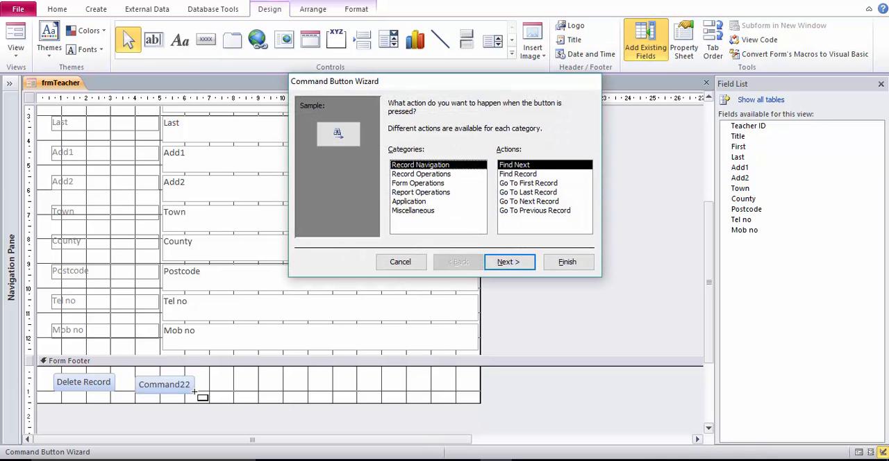
pyautogui.click(429, 183)
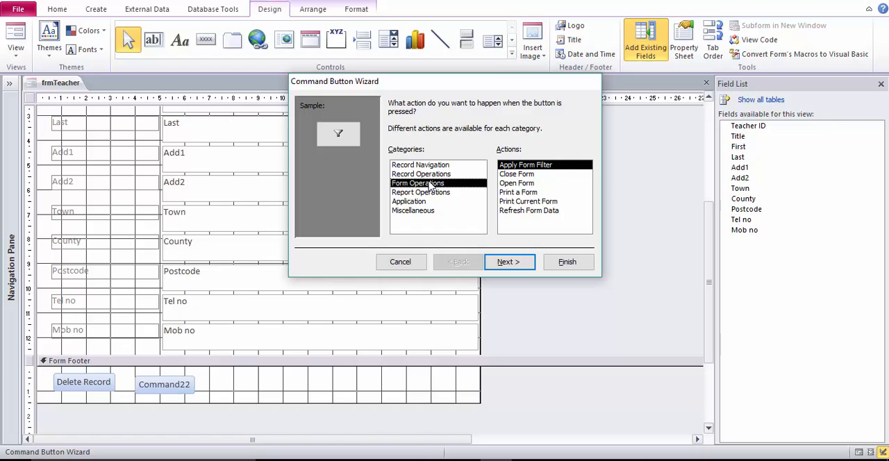
pyautogui.click(429, 175)
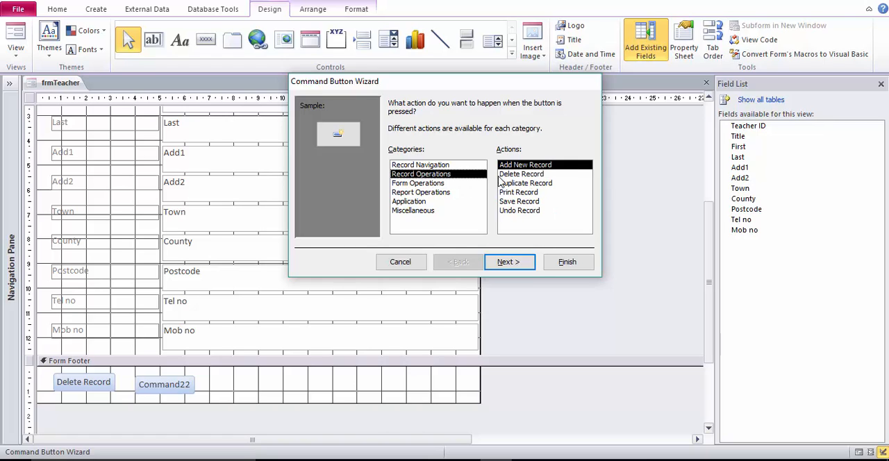
pyautogui.click(521, 265)
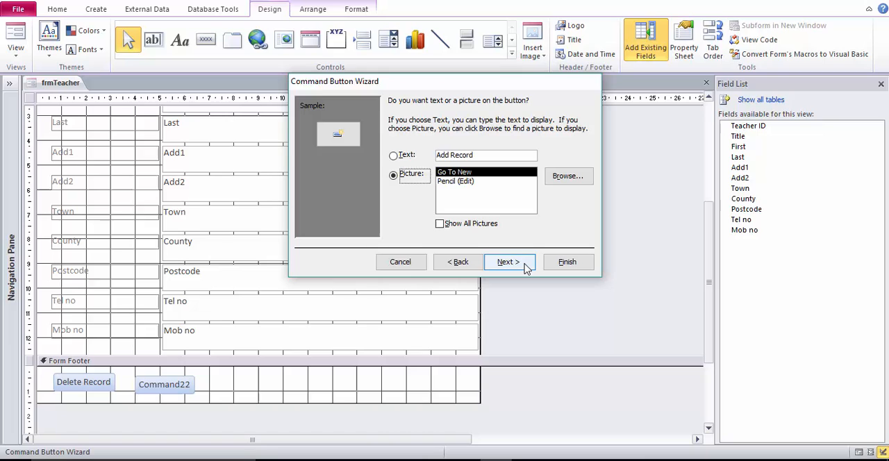
# Display the text Add Record on the button, name it addTeacher and finish the wizard.
pyautogui.click(403, 156)
pyautogui.click(512, 264)
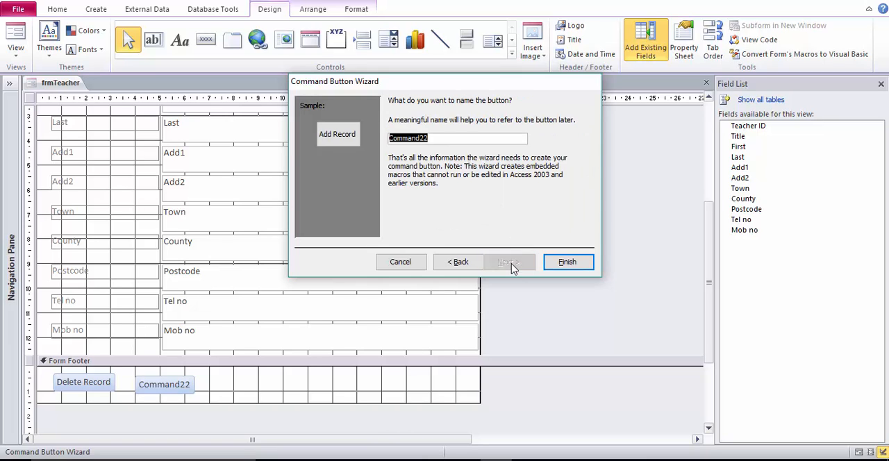
pyautogui.write('ddTeacher')
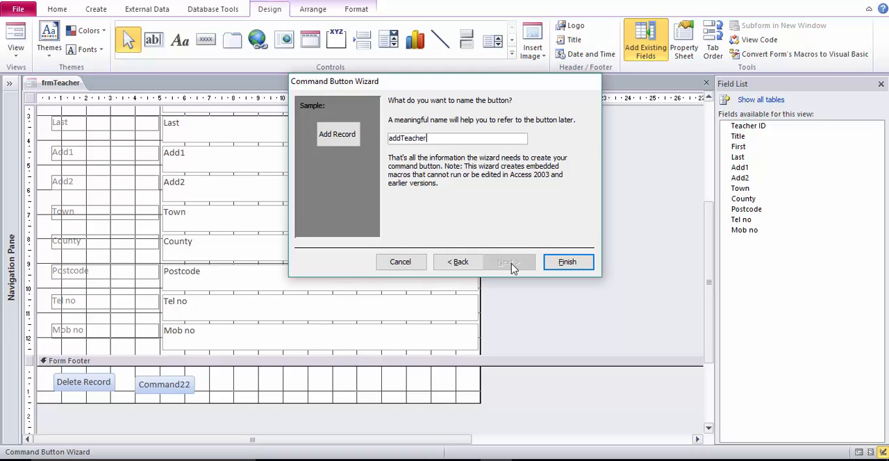
pyautogui.click(568, 261)
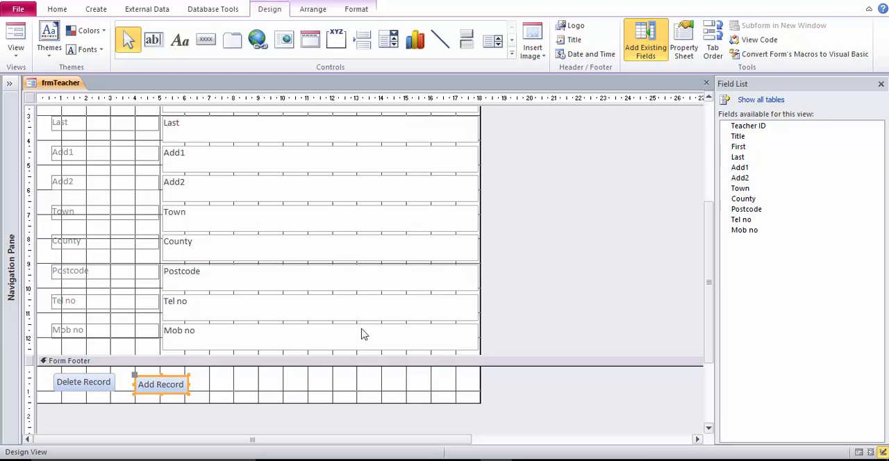
pyautogui.click(319, 380)
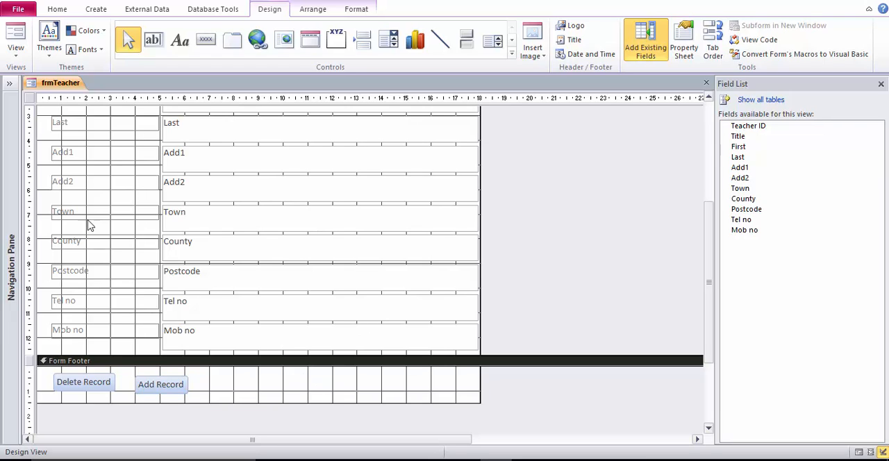
# Switch frmTeacher to Form View and test the footer's Add Record button by opening a blank record.
pyautogui.rightClick(58, 87)
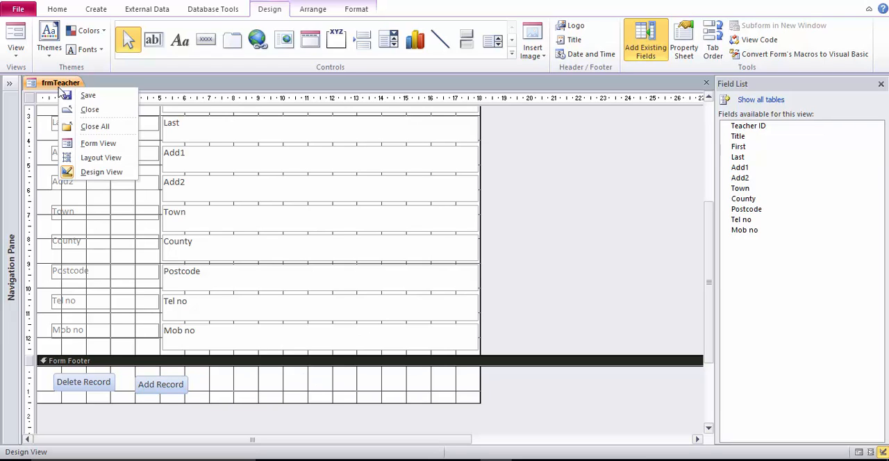
pyautogui.click(101, 143)
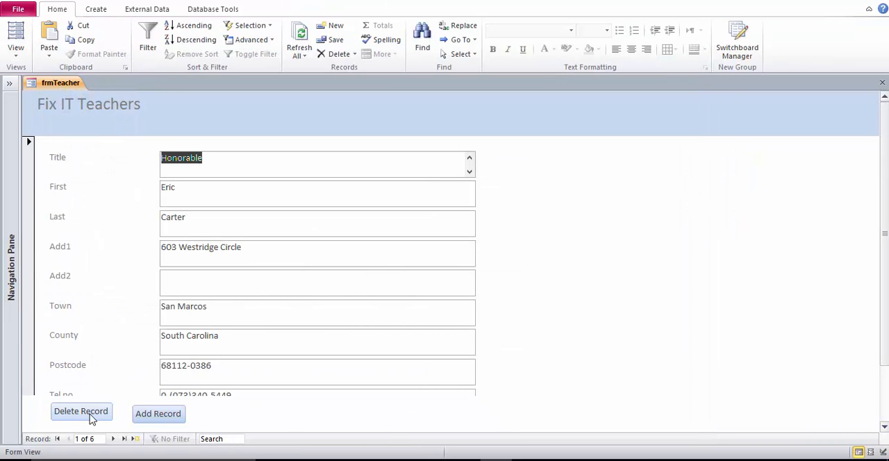
pyautogui.moveTo(887, 256); pyautogui.dragTo(888, 311)
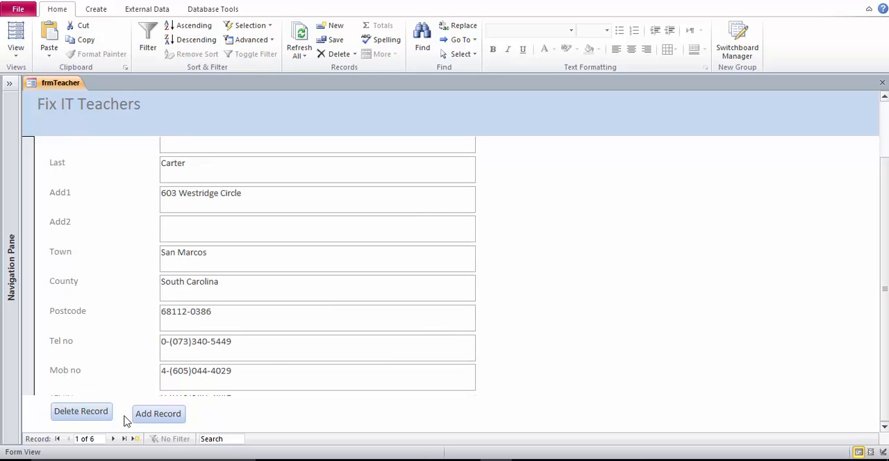
pyautogui.click(146, 419)
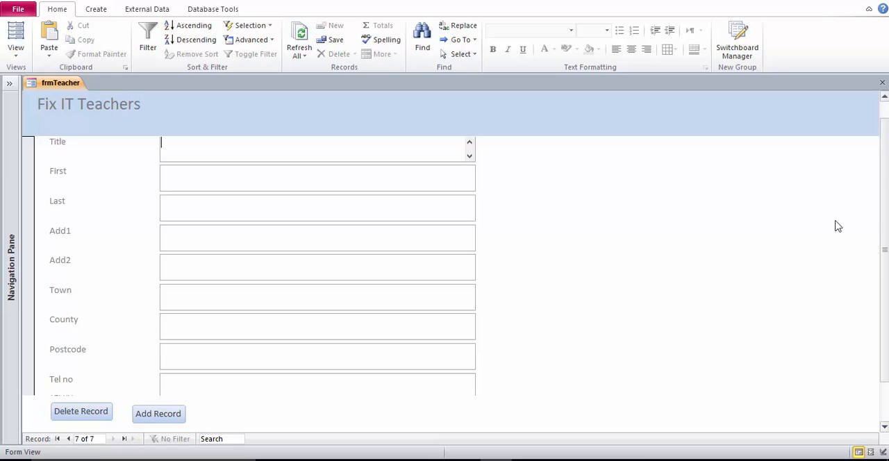
pyautogui.moveTo(883, 223); pyautogui.dragTo(884, 207)
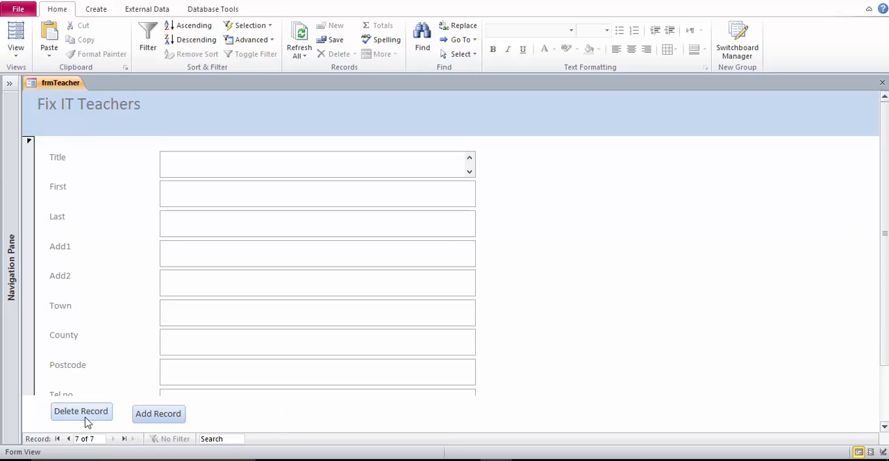
# Go back to the last filled teacher record and delete it with the form's Delete Record button, confirming the deletion.
pyautogui.click(68, 439)
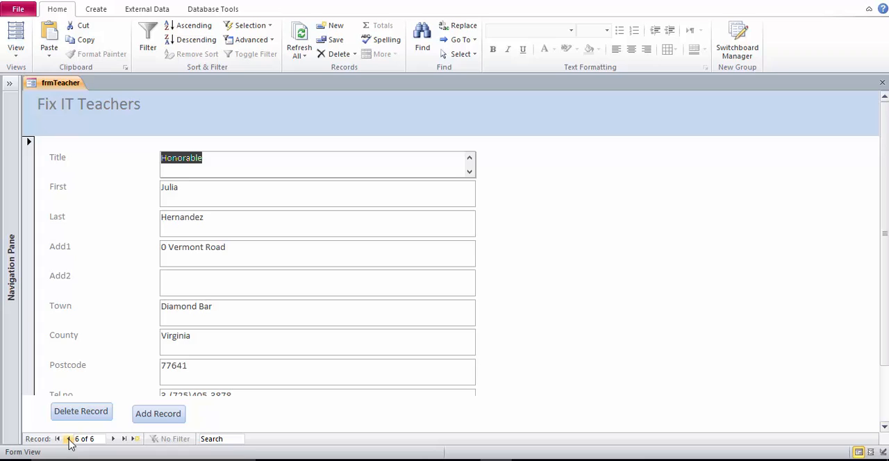
pyautogui.click(81, 413)
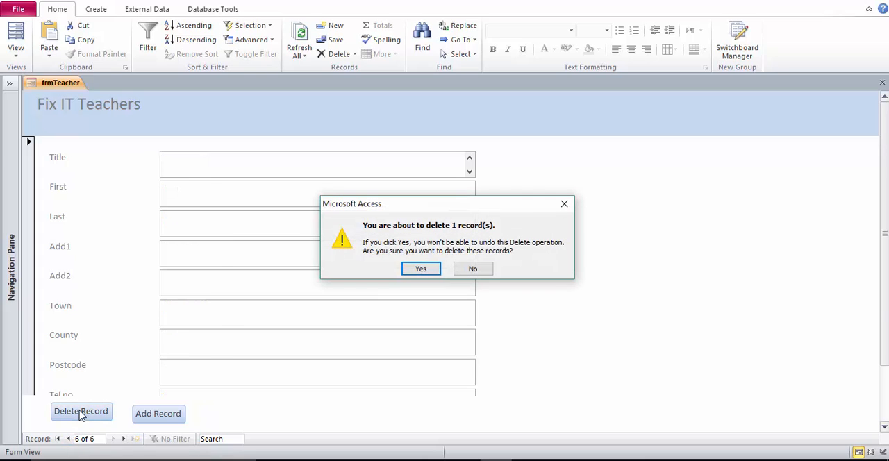
pyautogui.click(421, 269)
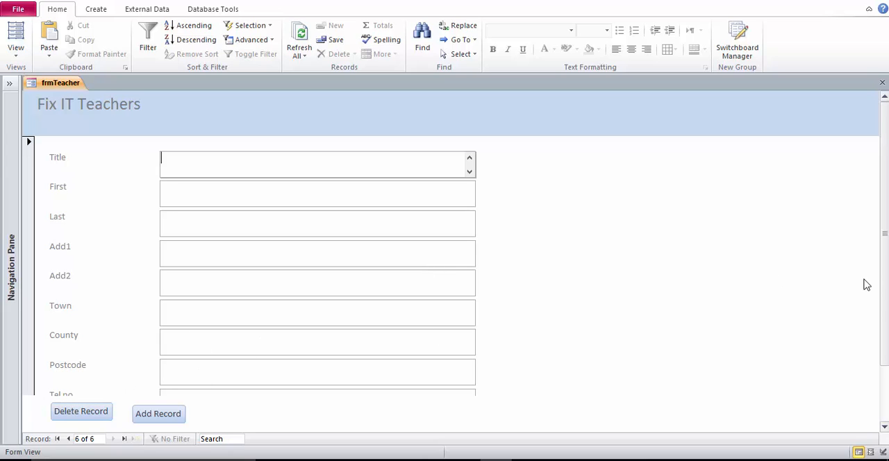
pyautogui.moveTo(885, 237); pyautogui.dragTo(883, 66)
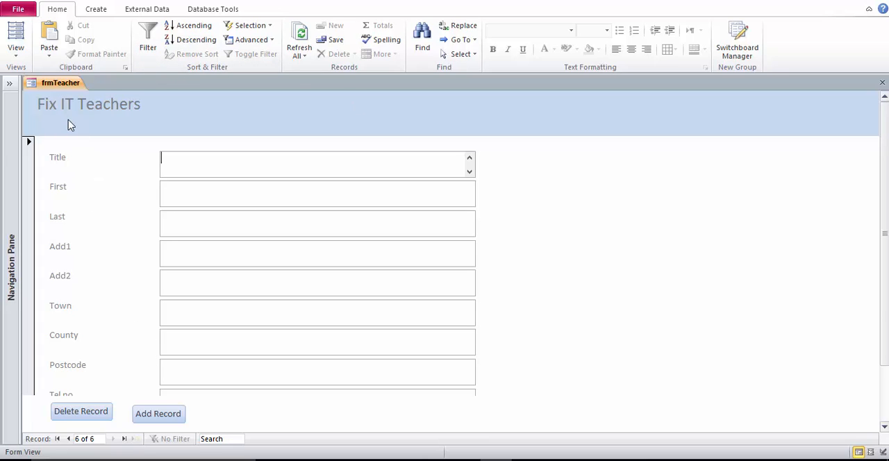
# Close frmTeacher and save the changes to its design.
pyautogui.rightClick(49, 88)
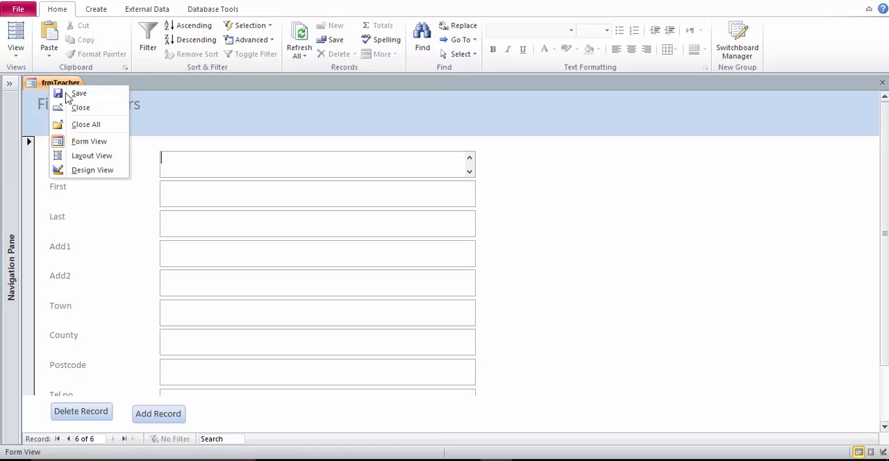
pyautogui.click(76, 107)
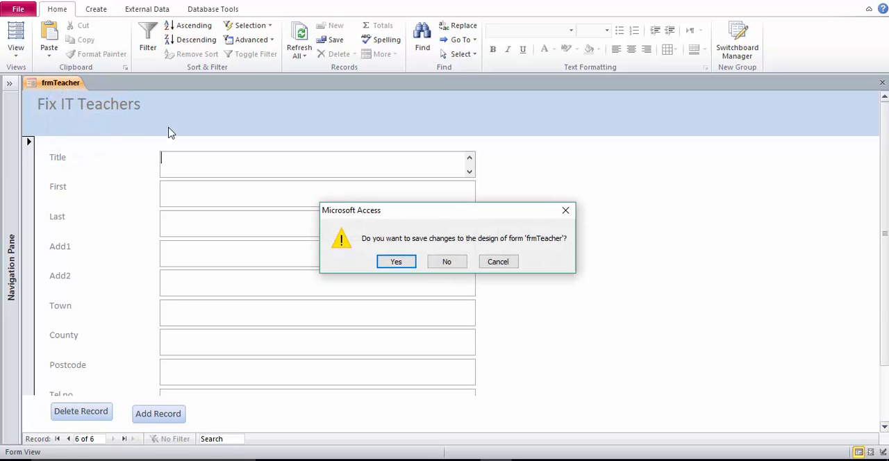
pyautogui.click(396, 261)
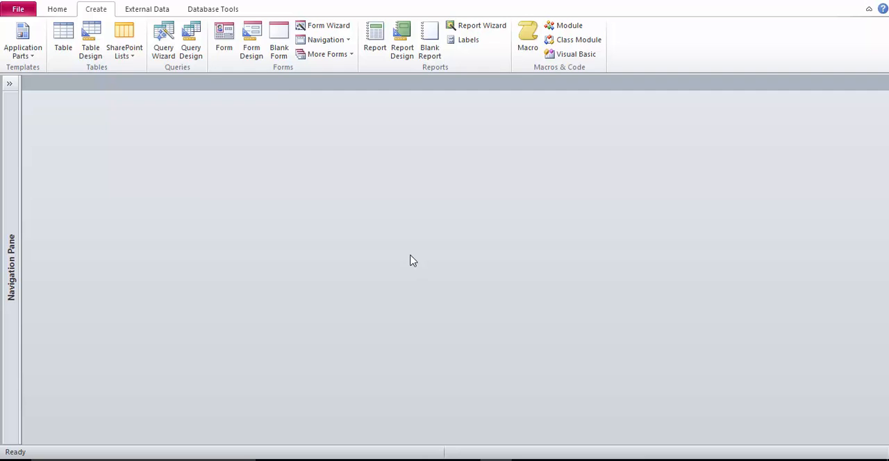
# Start a new form with the Form Wizard from tblCustomer and add all its fields from Title to Mob no, leaving out Customer ID.
pyautogui.click(350, 28)
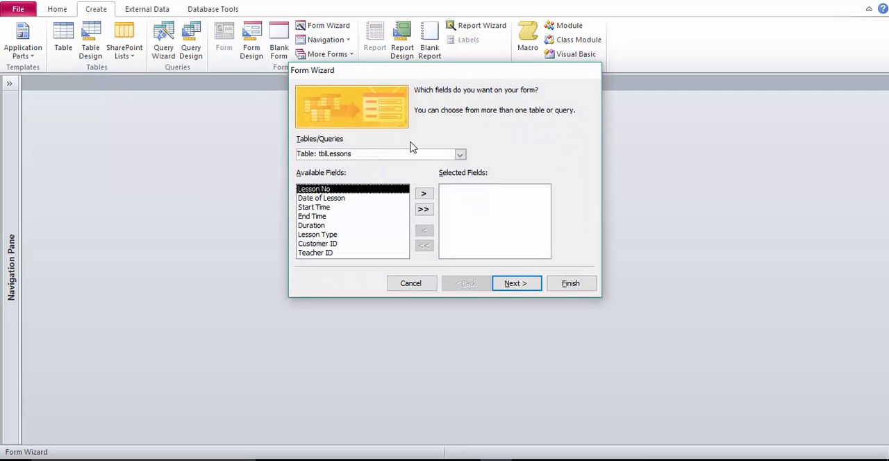
pyautogui.click(459, 154)
pyautogui.click(460, 168)
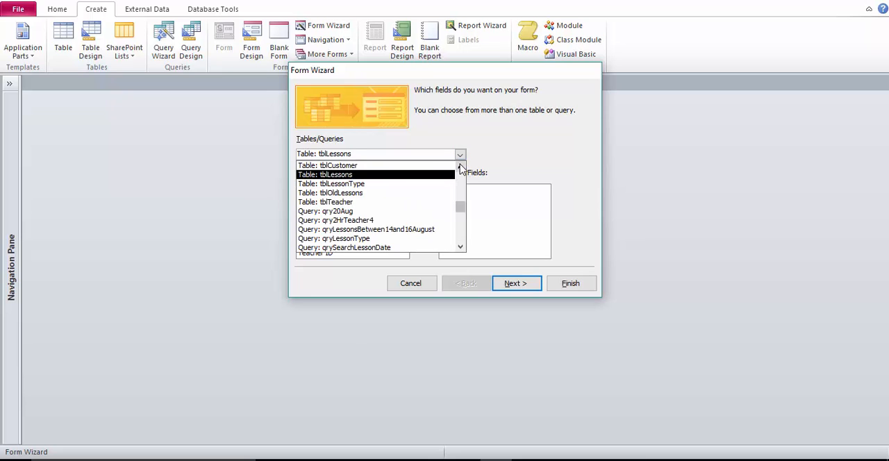
pyautogui.click(448, 166)
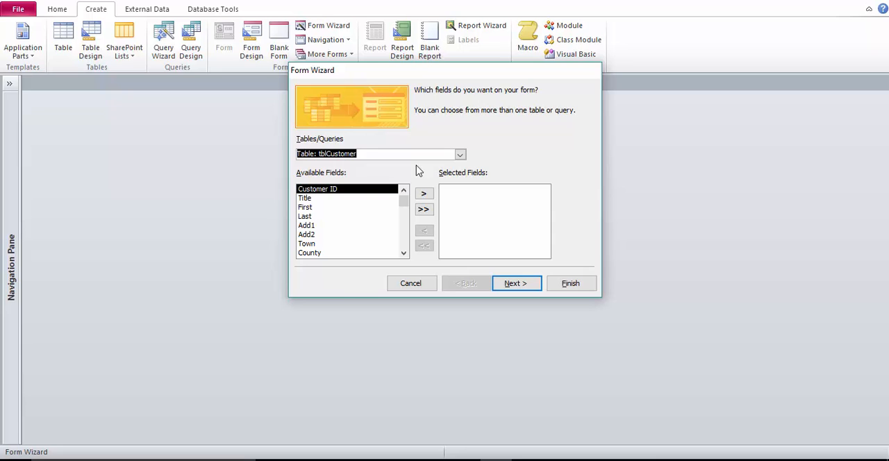
pyautogui.click(323, 198)
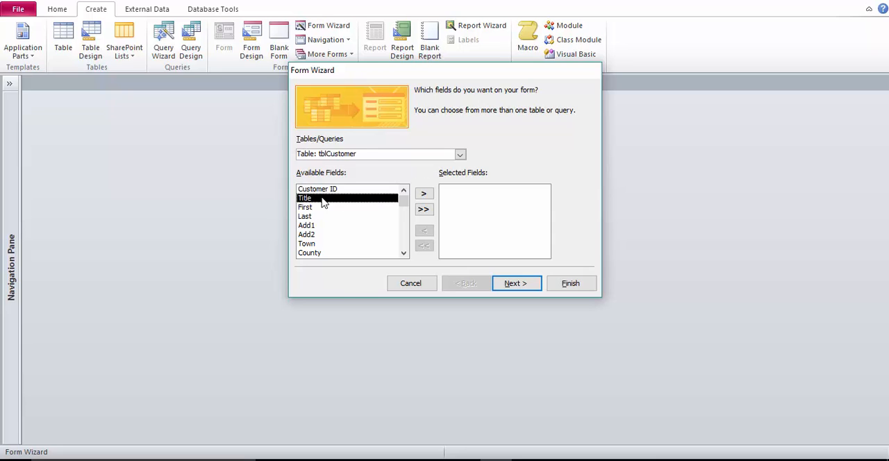
pyautogui.click(423, 195)
pyautogui.click(423, 194)
pyautogui.click(424, 195)
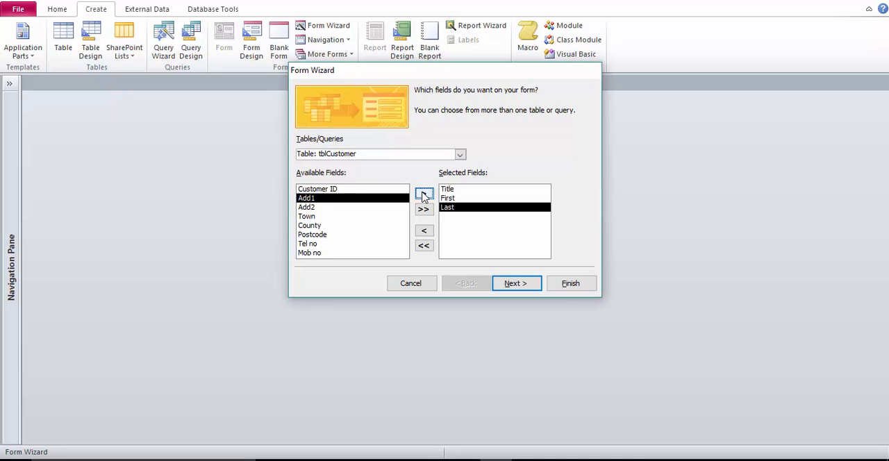
pyautogui.click(424, 195)
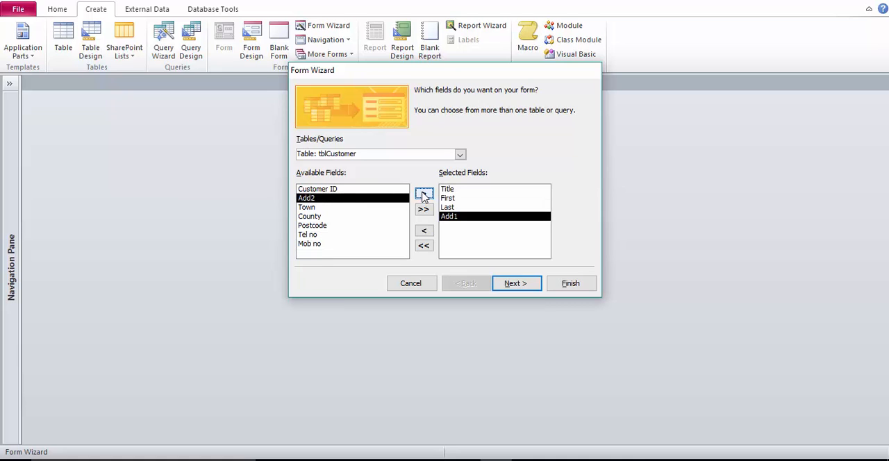
pyautogui.click(424, 195)
pyautogui.click(424, 194)
pyautogui.click(423, 195)
pyautogui.click(423, 195)
pyautogui.click(424, 194)
pyautogui.click(424, 194)
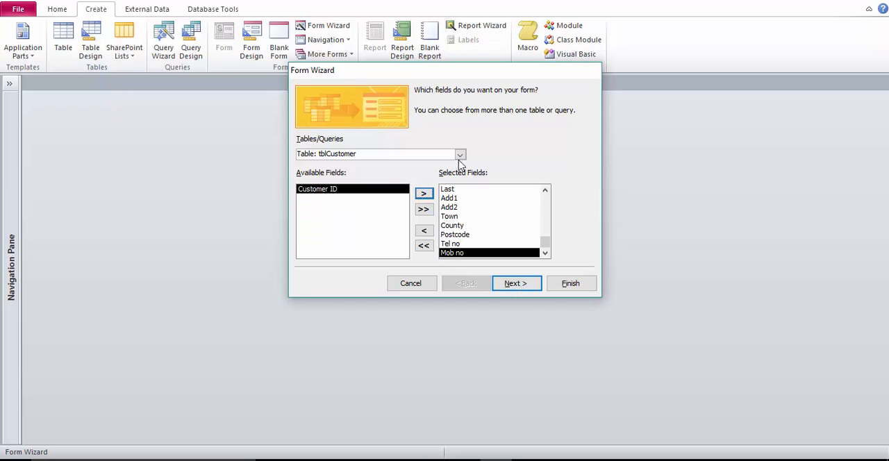
# Add the Date of Lesson, Start Time, End Time, Duration and Lesson Type fields from tblLessons to the form's selected fields.
pyautogui.click(460, 154)
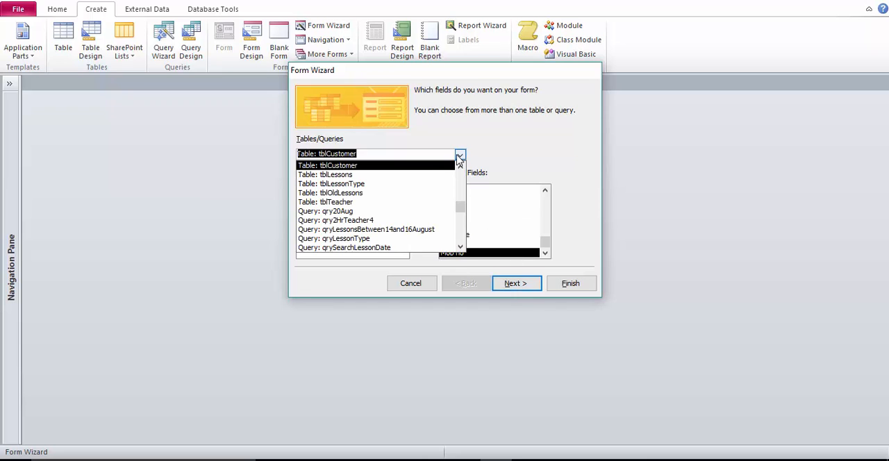
pyautogui.click(387, 177)
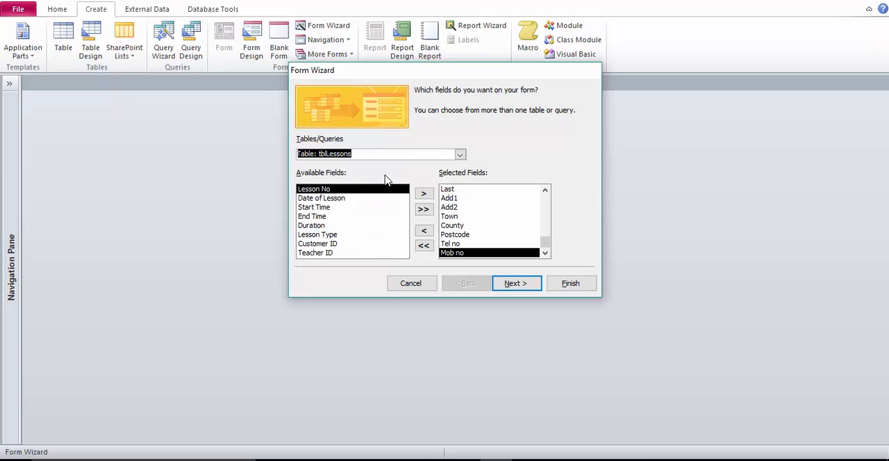
pyautogui.click(337, 199)
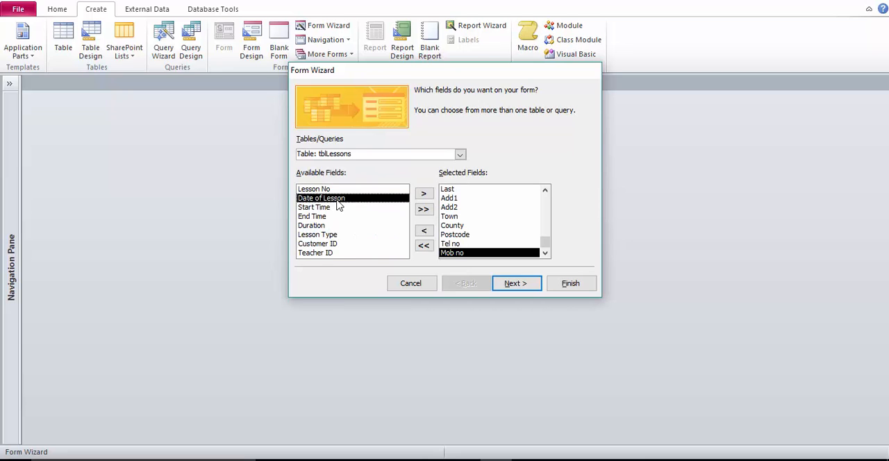
pyautogui.click(423, 194)
pyautogui.click(425, 193)
pyautogui.click(425, 193)
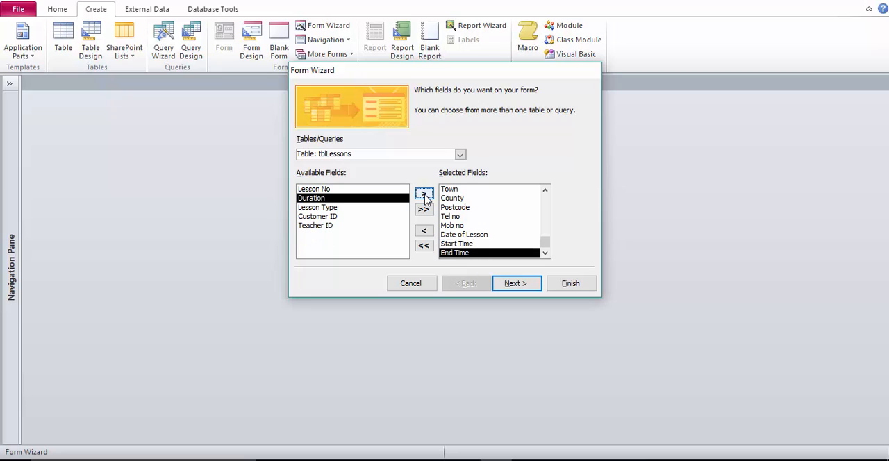
pyautogui.click(425, 194)
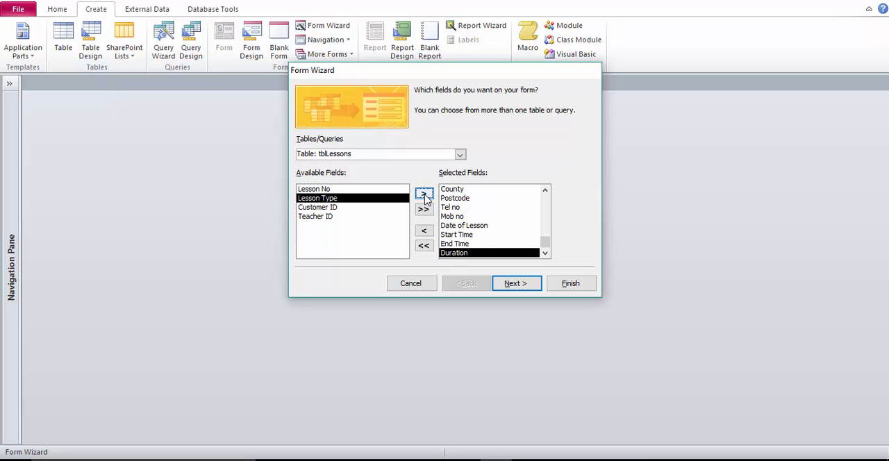
pyautogui.click(425, 196)
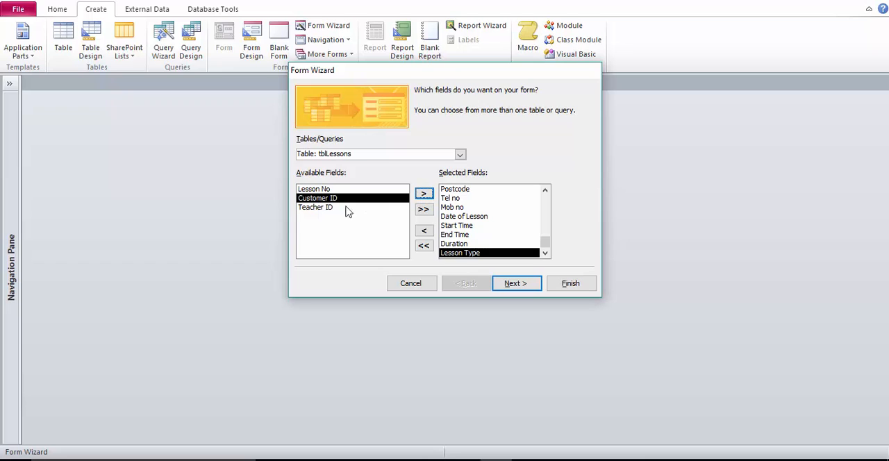
# Add Teacher ID to the selected fields and continue with data viewed by tblCustomer, a form with subform and the Datasheet layout.
pyautogui.click(319, 207)
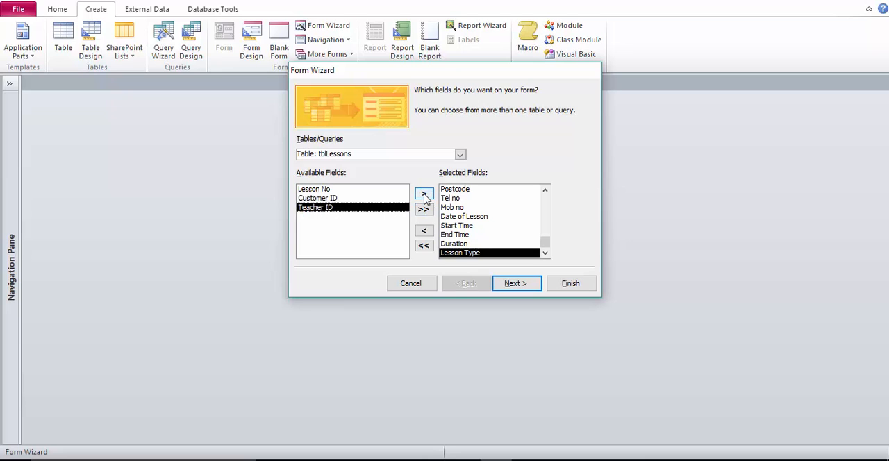
pyautogui.click(424, 195)
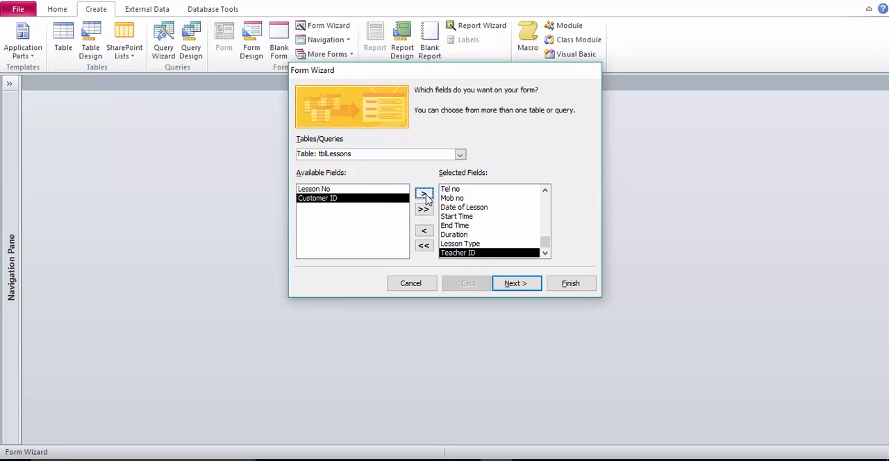
pyautogui.click(506, 286)
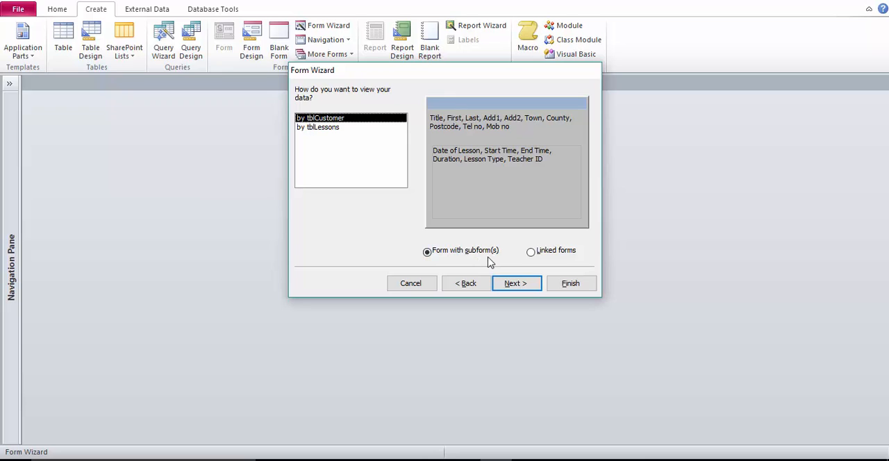
pyautogui.click(515, 284)
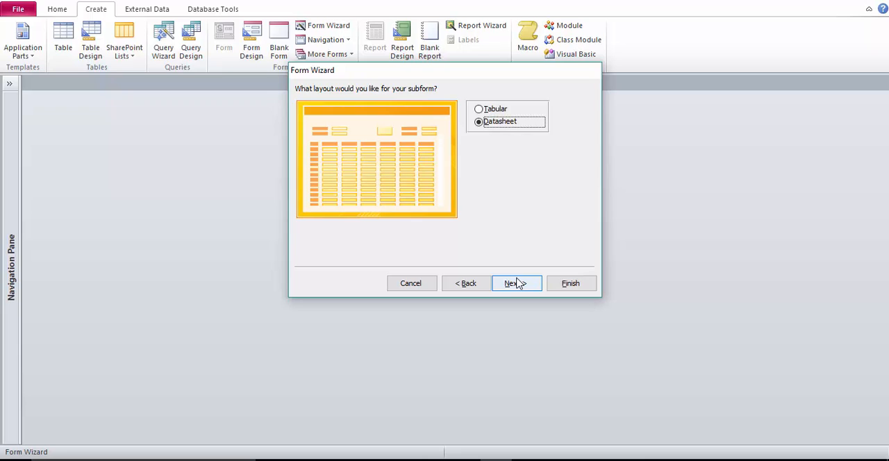
pyautogui.click(517, 283)
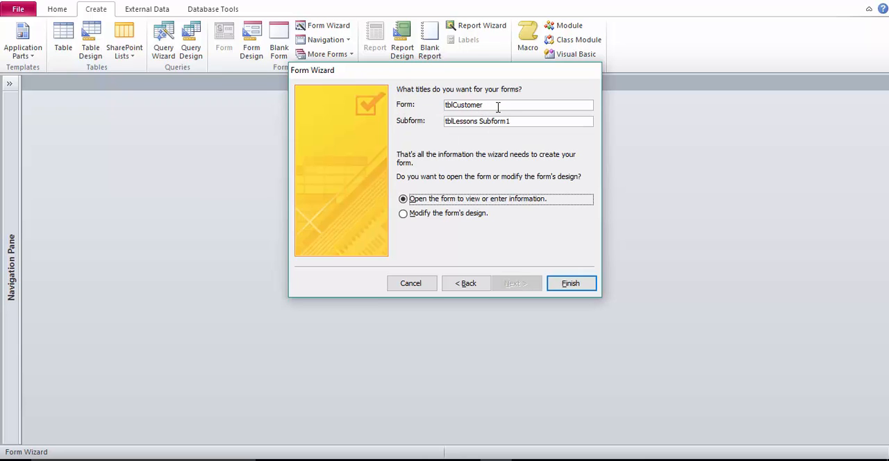
# Title the form frmCustomerDetails and the subform frmSubLessons, and finish the wizard with the form opened for viewing.
pyautogui.doubleClick(444, 104)
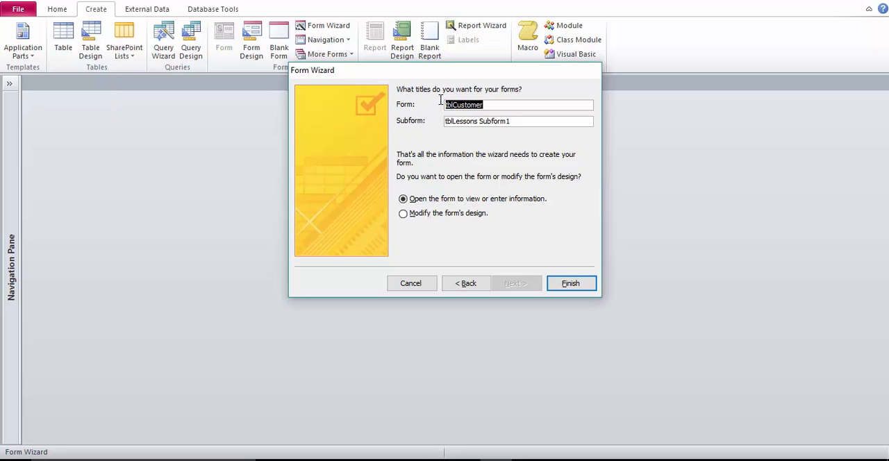
pyautogui.write('frm')
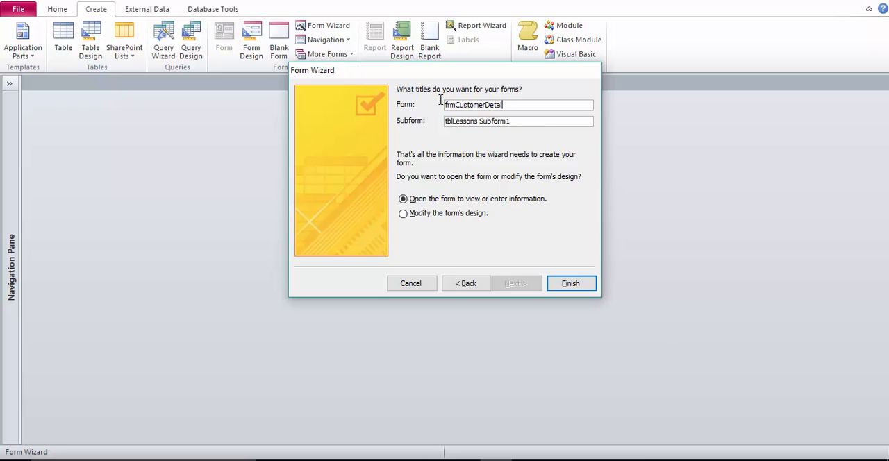
pyautogui.click(518, 121)
pyautogui.press('BackSpace')
pyautogui.press('BackSpace')
pyautogui.press('BackSpace')
pyautogui.press('BackSpace')
pyautogui.press('BackSpace')
pyautogui.press('BackSpace')
pyautogui.press('BackSpace')
pyautogui.press('BackSpace')
pyautogui.press('BackSpace')
pyautogui.press('BackSpace')
pyautogui.press('BackSpace')
pyautogui.press('BackSpace')
pyautogui.press('BackSpace')
pyautogui.press('BackSpace')
pyautogui.press('BackSpace')
pyautogui.press('BackSpace')
pyautogui.press('BackSpace')
pyautogui.press('BackSpace')
pyautogui.write('frmSubLessons')
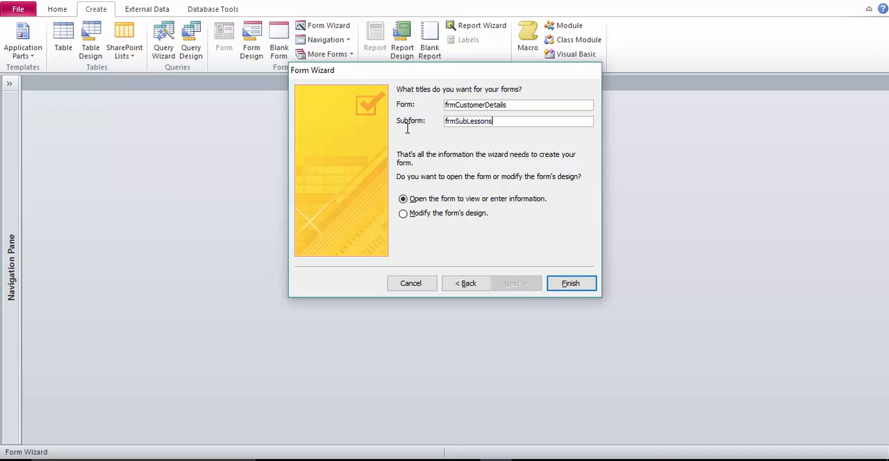
pyautogui.click(571, 284)
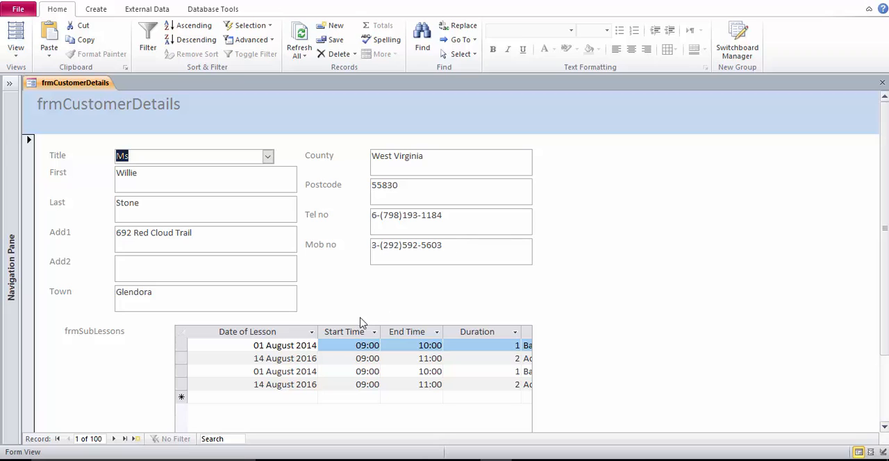
# Go to the fourth customer record and start a new lesson in the subform dated 21 October 2016.
pyautogui.click(114, 439)
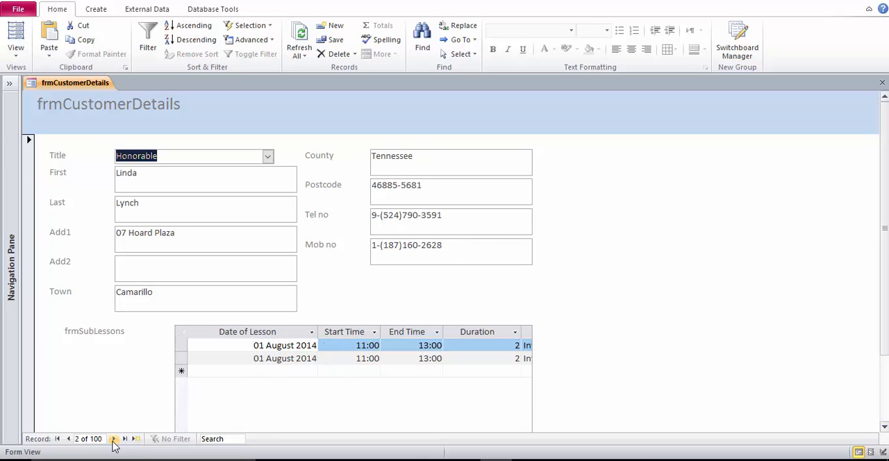
pyautogui.click(114, 439)
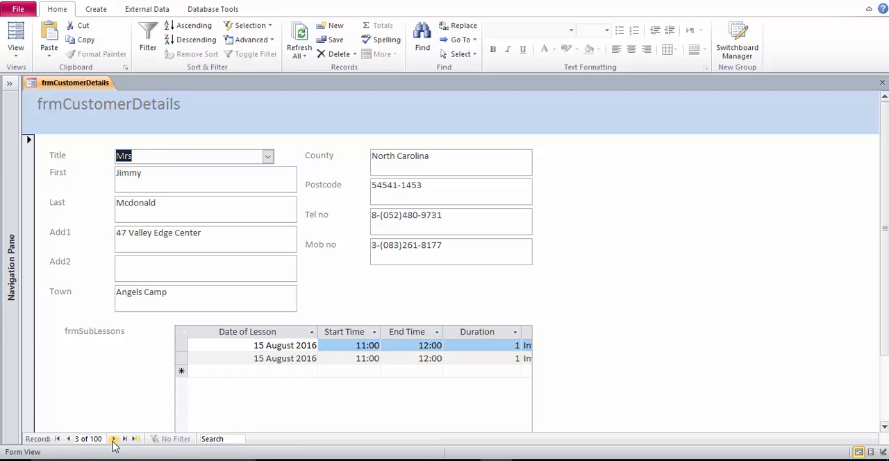
pyautogui.click(114, 439)
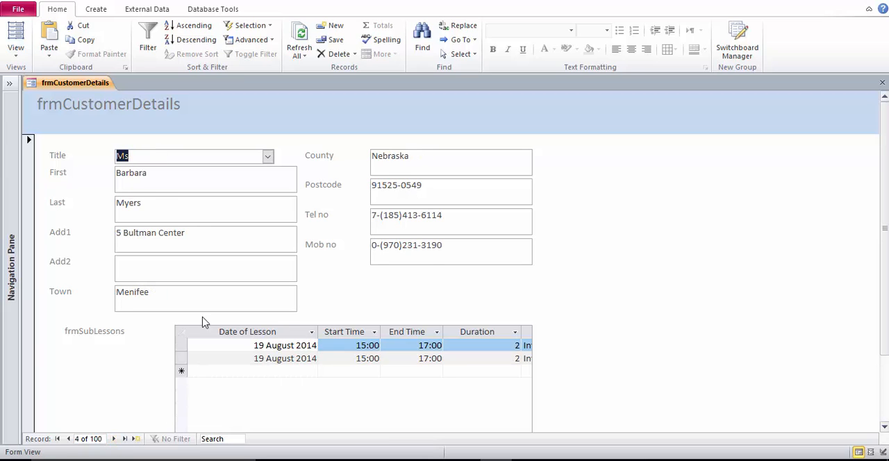
pyautogui.click(277, 370)
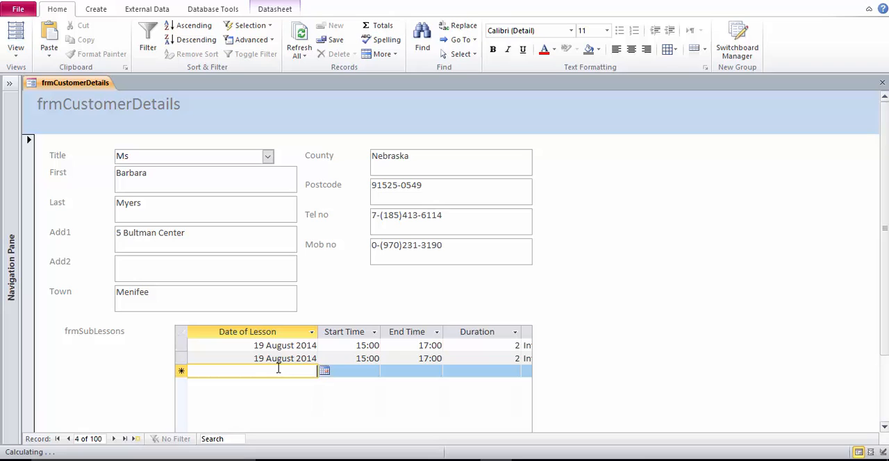
pyautogui.click(325, 371)
pyautogui.click(277, 411)
pyautogui.click(366, 372)
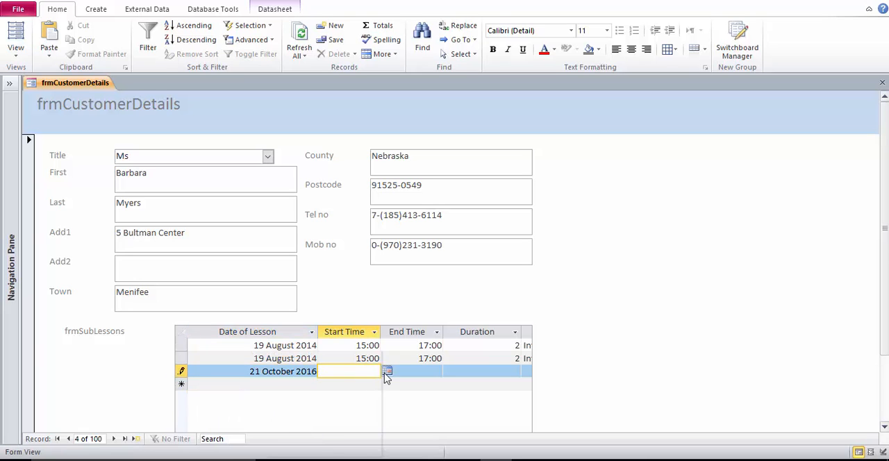
pyautogui.click(385, 373)
pyautogui.click(388, 372)
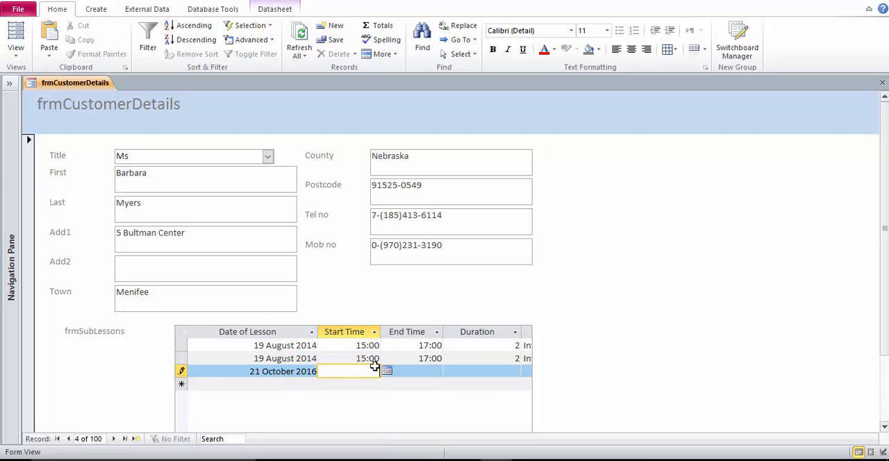
pyautogui.press('Up')
pyautogui.press('Up')
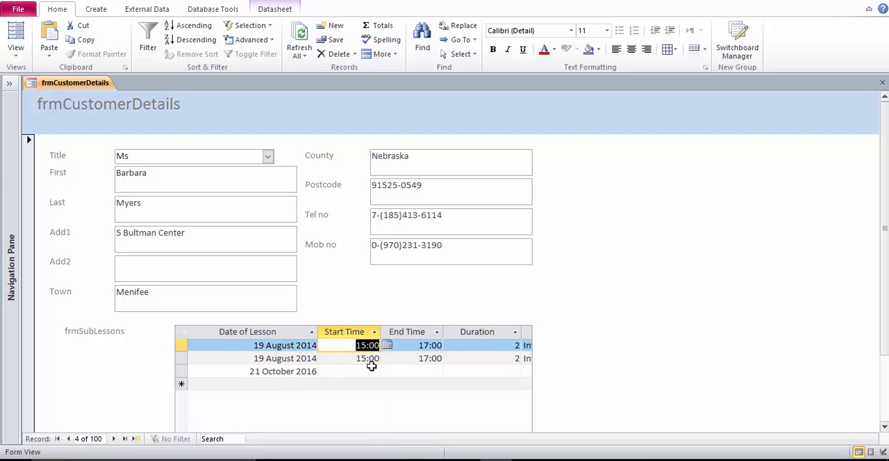
pyautogui.press('Down')
pyautogui.press('Down')
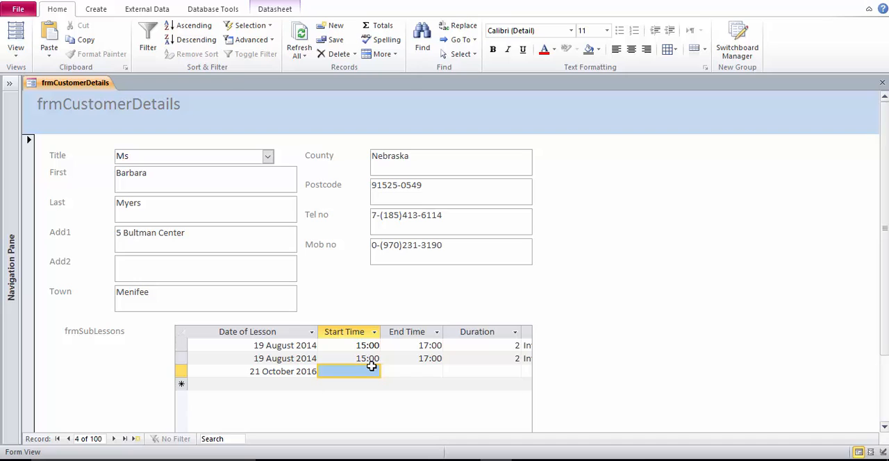
# Set the new lesson's start time to 09:00 and its end time to 11:00.
pyautogui.press('Num_Lock')
pyautogui.click(372, 367)
pyautogui.write('09:')
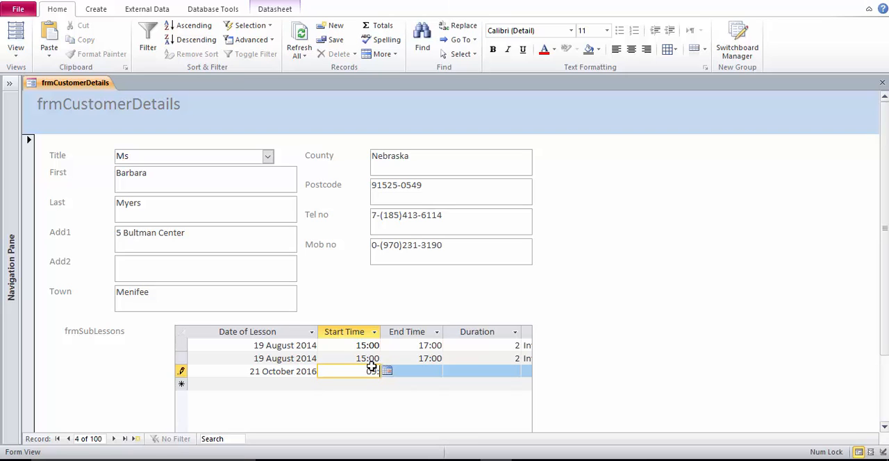
pyautogui.write('00')
pyautogui.click(412, 372)
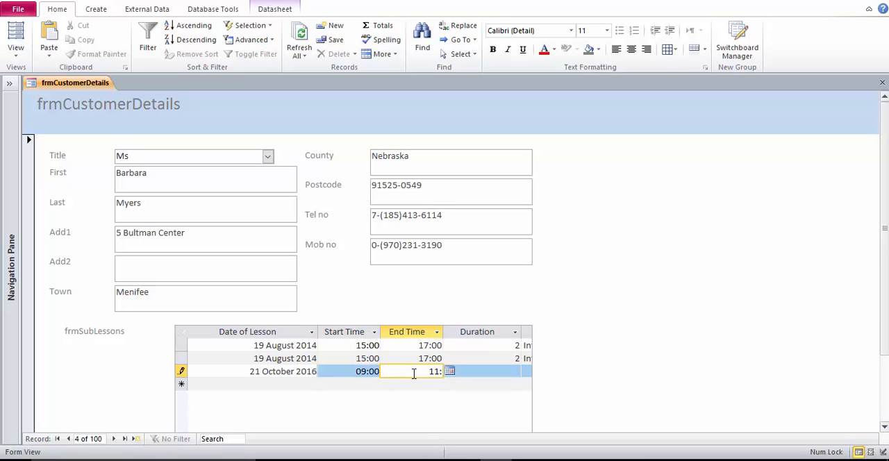
pyautogui.write('1100')
# Complete the new lesson row with duration 2, lesson type Advanced and teacher ID 3.
pyautogui.click(485, 370)
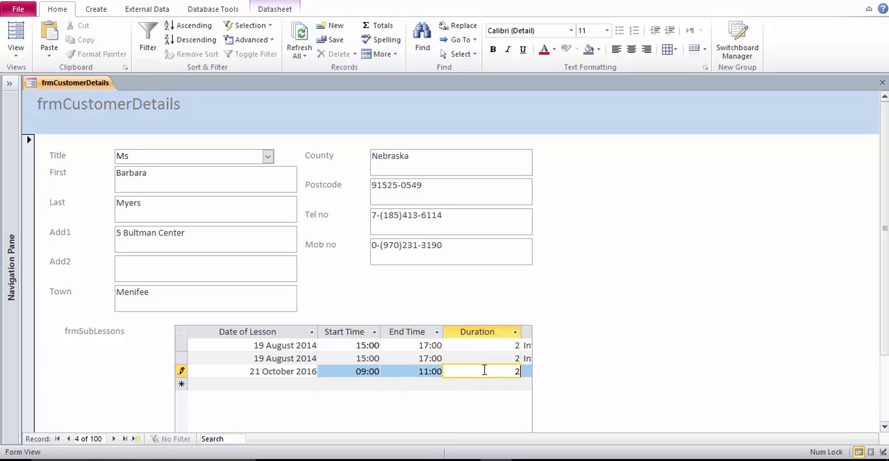
pyautogui.scroll(-3, 886, 280)
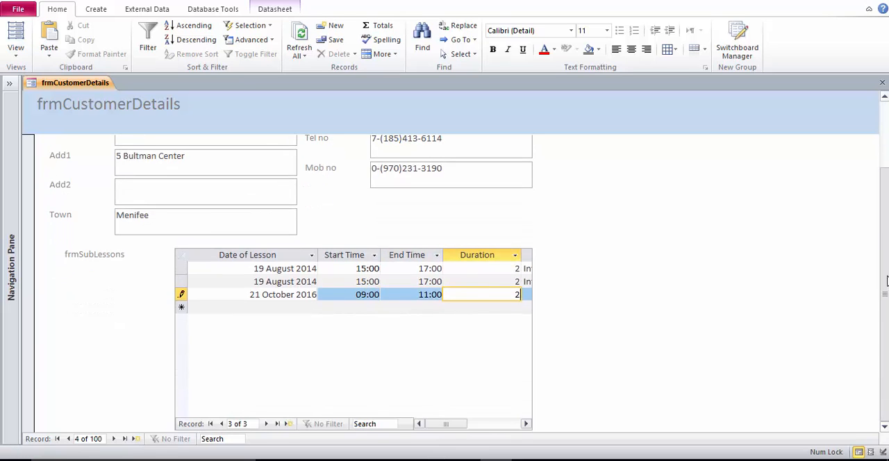
pyautogui.moveTo(445, 423); pyautogui.dragTo(457, 422)
pyautogui.click(332, 292)
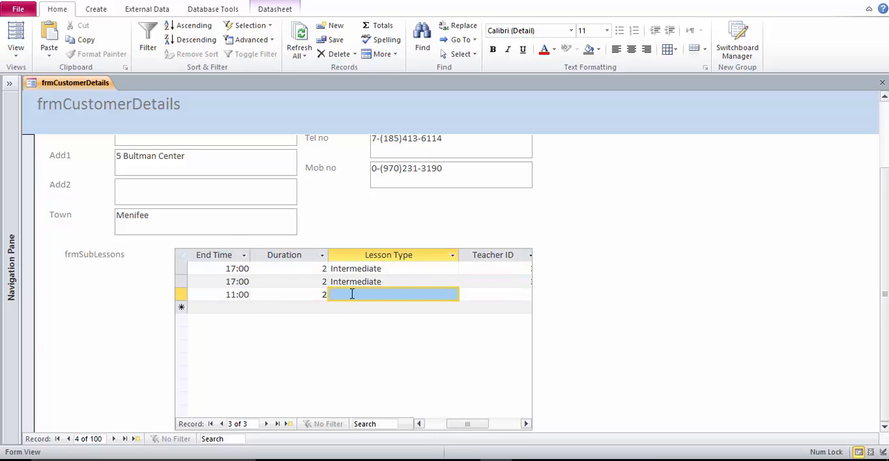
pyautogui.click(352, 294)
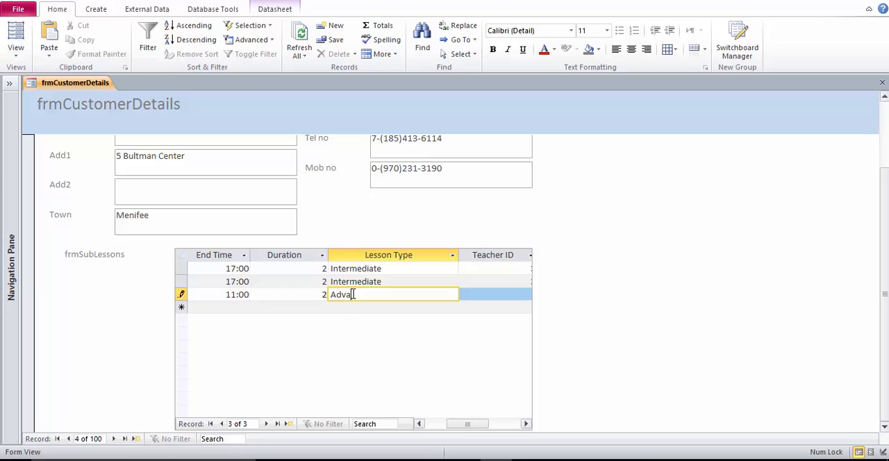
pyautogui.click(482, 295)
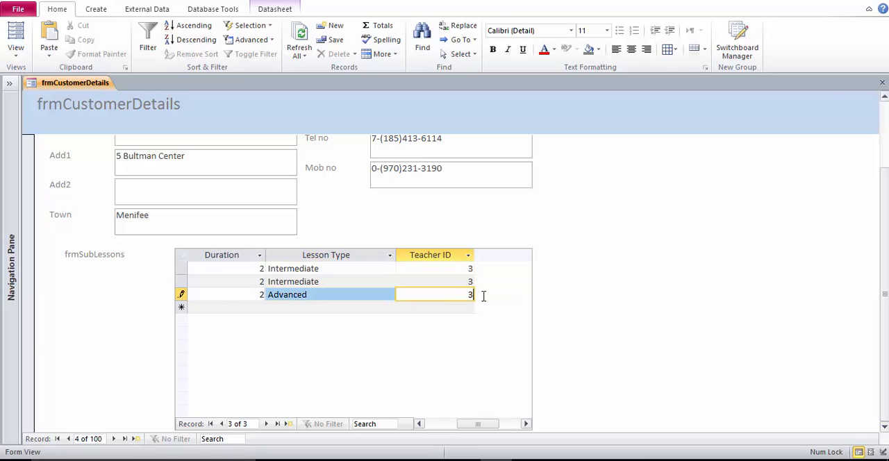
pyautogui.click(378, 295)
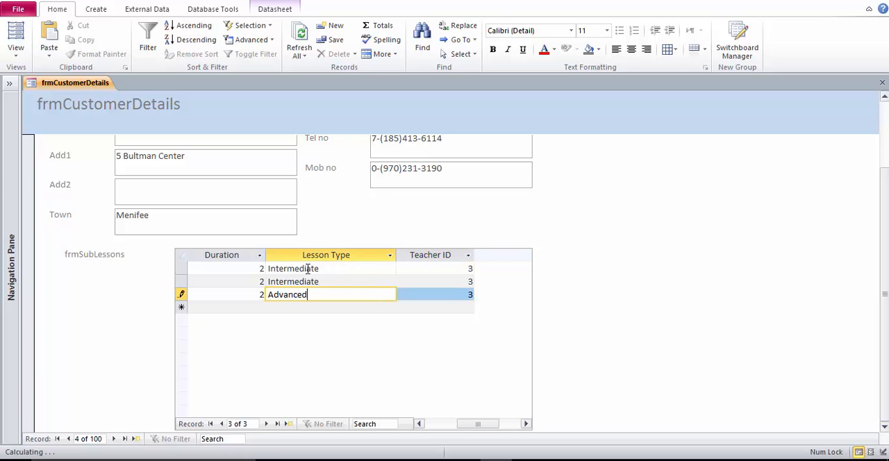
# Open frmCustomerDetails in Design View and widen the lessons subform by extending its left edge to about 1.4 on the ruler.
pyautogui.rightClick(106, 87)
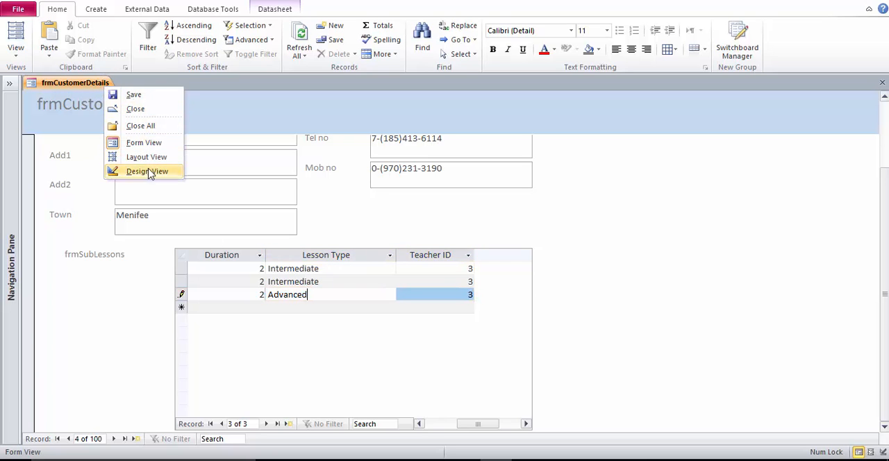
pyautogui.click(148, 172)
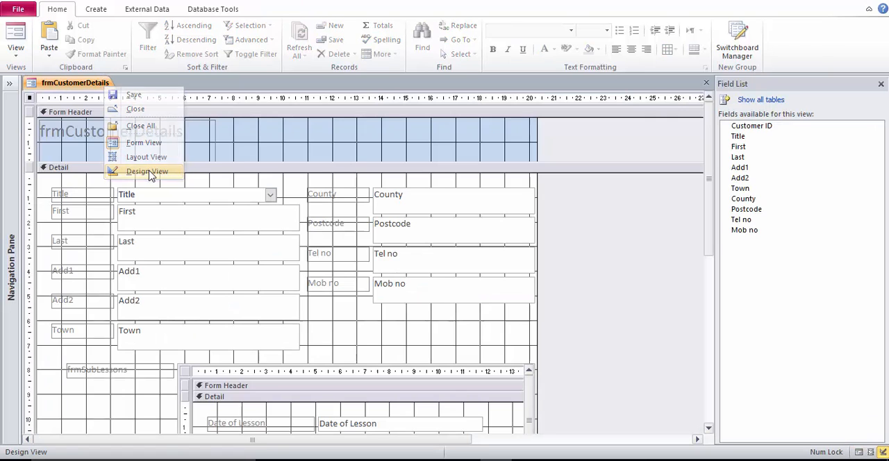
pyautogui.click(181, 408)
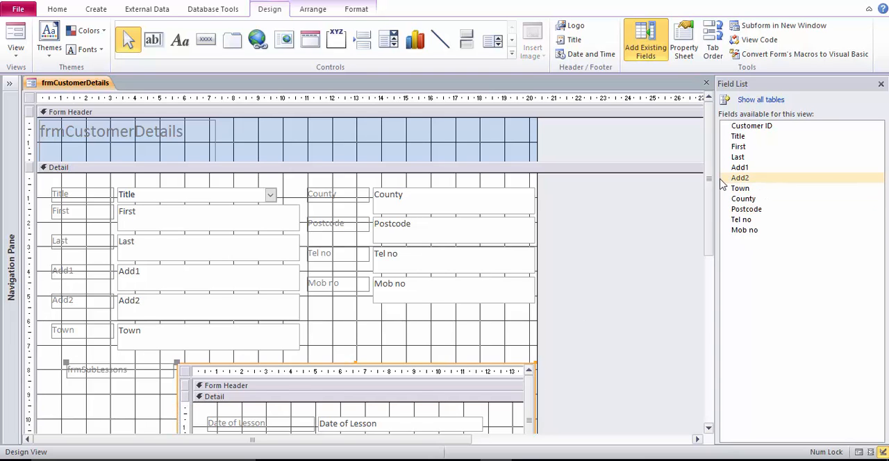
pyautogui.moveTo(709, 198); pyautogui.dragTo(701, 326)
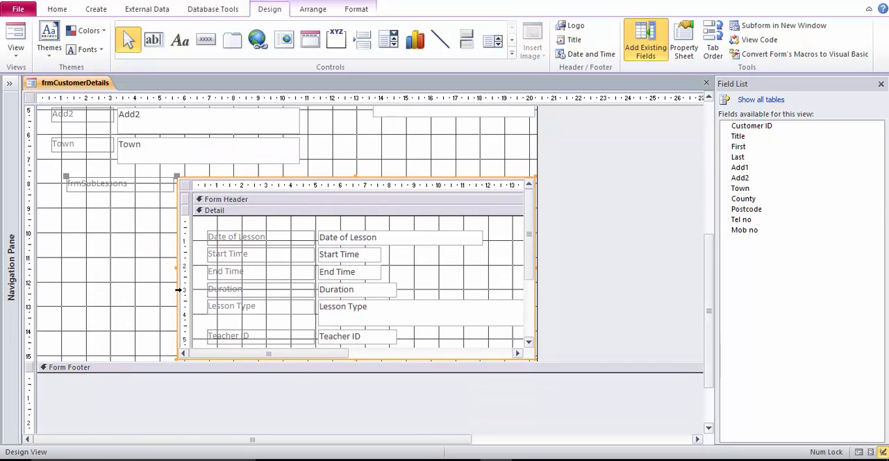
pyautogui.moveTo(178, 268); pyautogui.dragTo(70, 259)
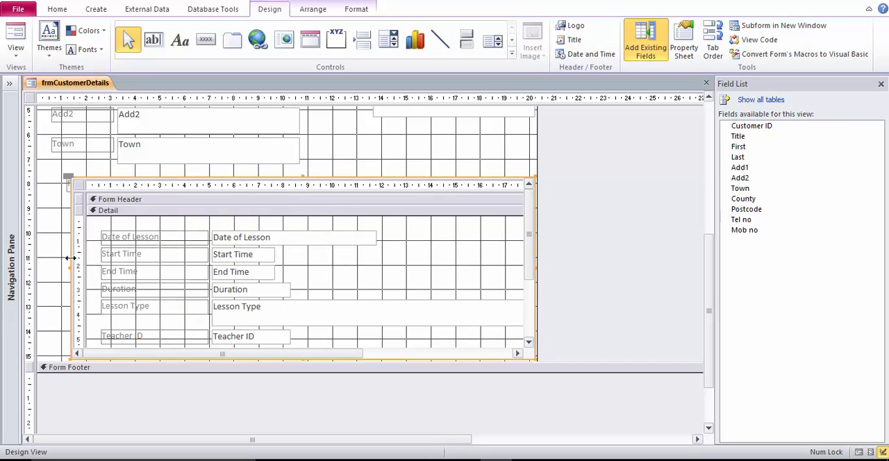
# Return the form to Form View and check the widened lessons subform and its columns.
pyautogui.rightClick(106, 84)
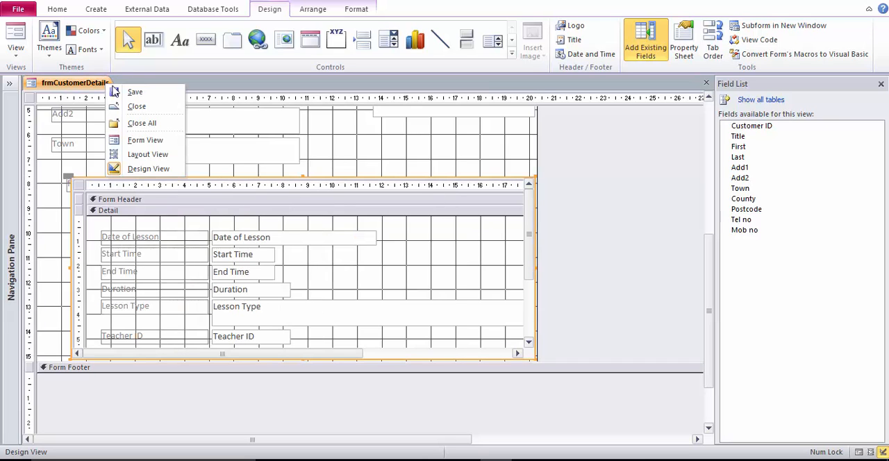
pyautogui.click(145, 139)
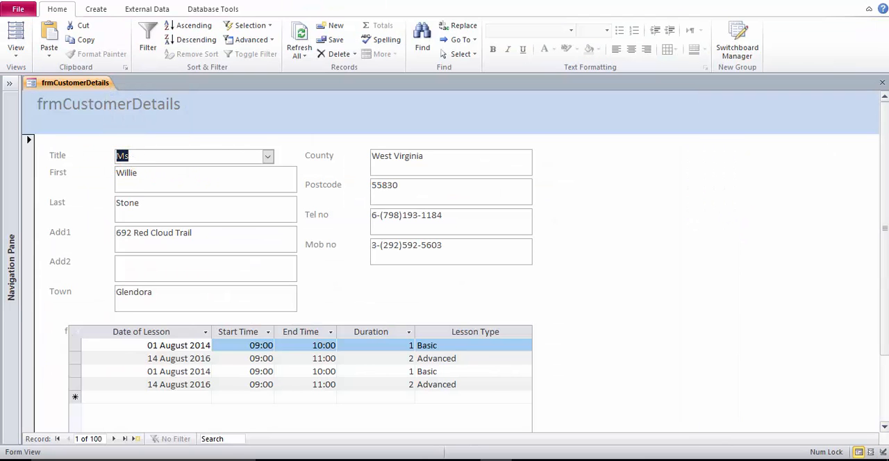
pyautogui.scroll(-3, 873, 271)
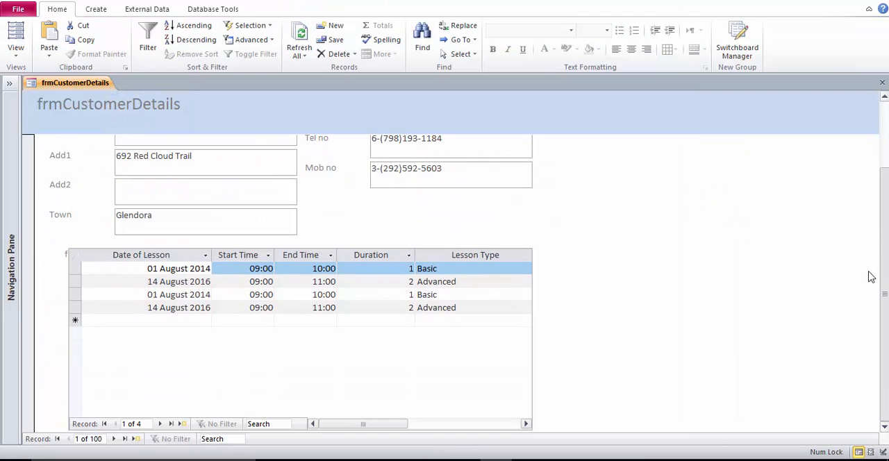
pyautogui.scroll(3, 881, 244)
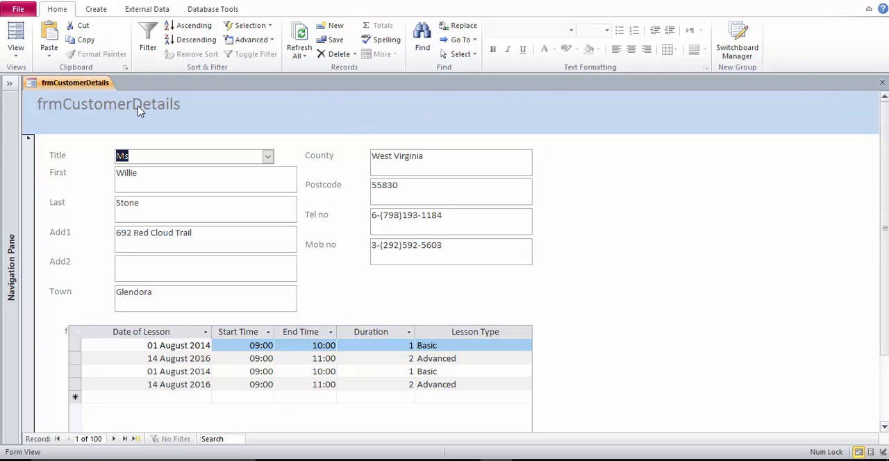
pyautogui.scroll(-3, 887, 316)
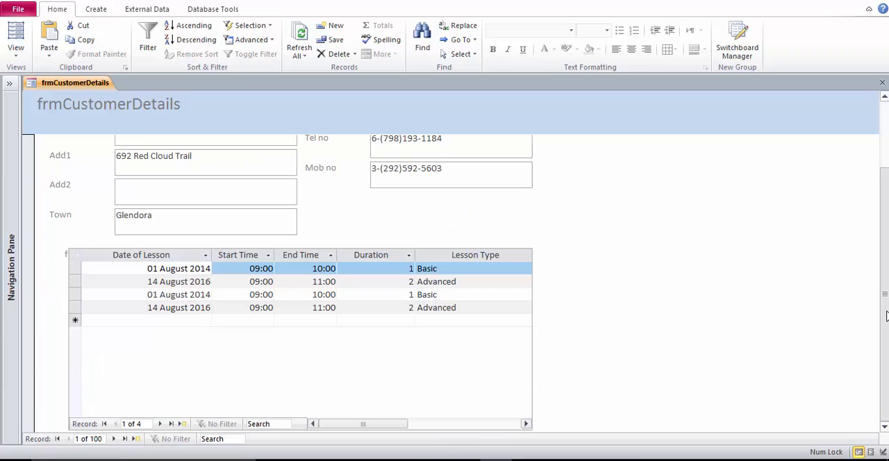
pyautogui.scroll(3, 886, 316)
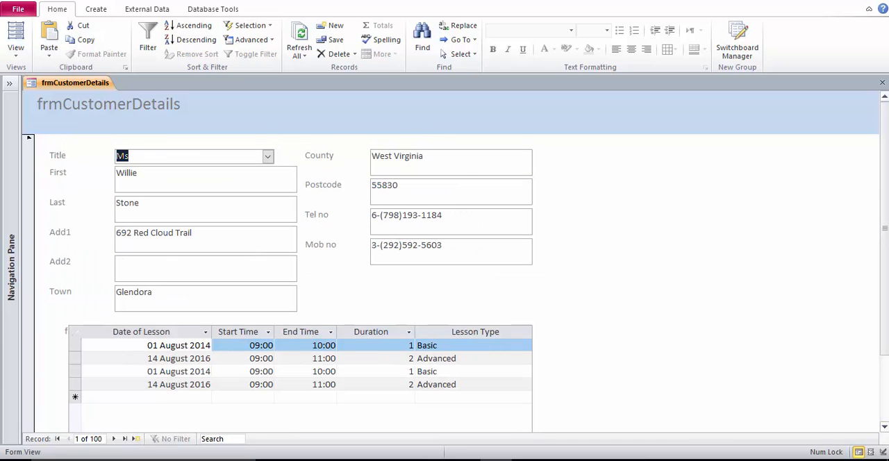